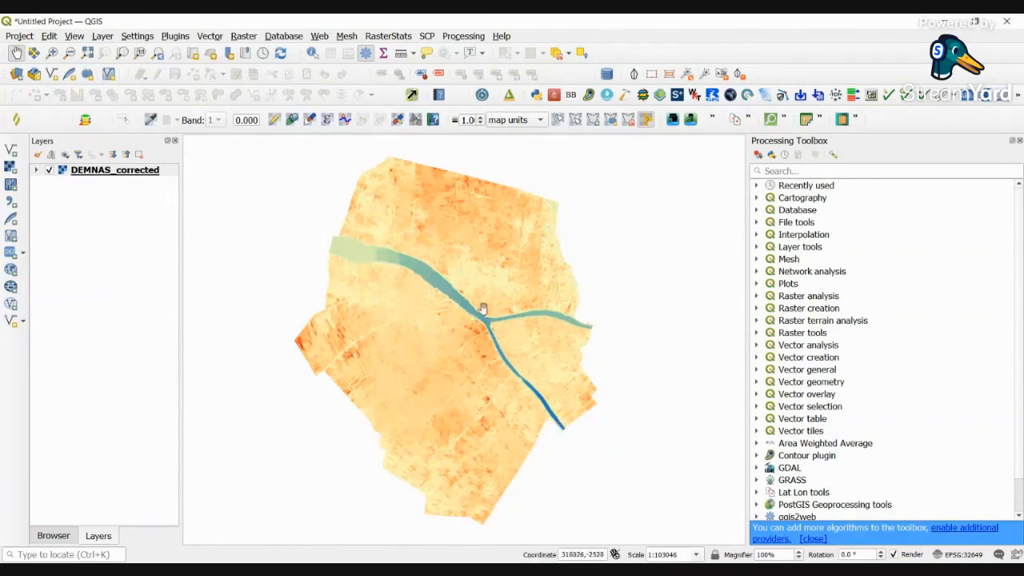
Identify the DEMNAS_corrected elevation values at several points along the main river channel
{"action": "left_click", "coordinate": [312, 53]}
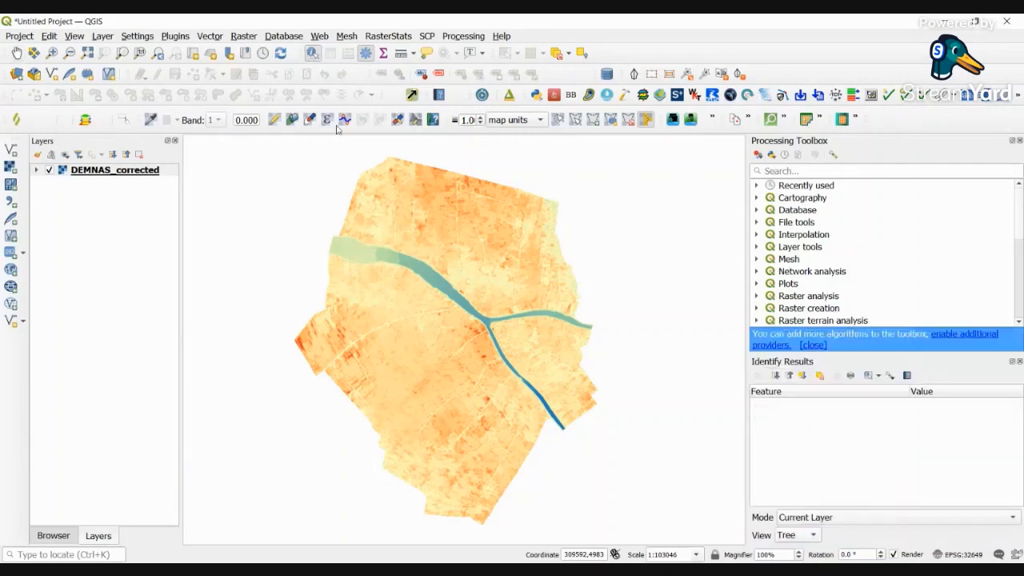
{"action": "left_click", "coordinate": [400, 264]}
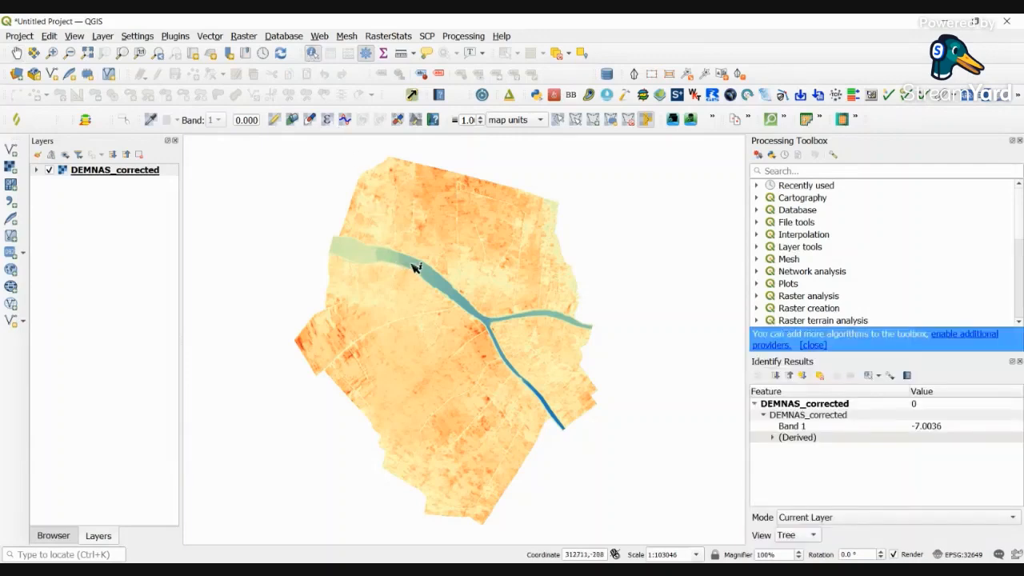
{"action": "left_click", "coordinate": [419, 270]}
{"action": "left_click", "coordinate": [436, 278]}
{"action": "left_click", "coordinate": [447, 286]}
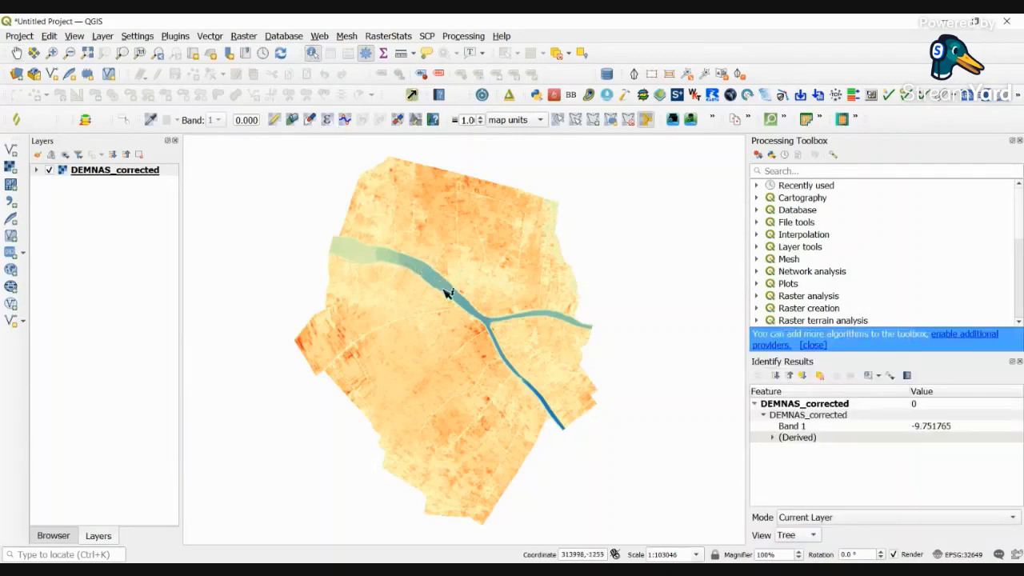
{"action": "left_click", "coordinate": [457, 298]}
{"action": "left_click", "coordinate": [458, 299]}
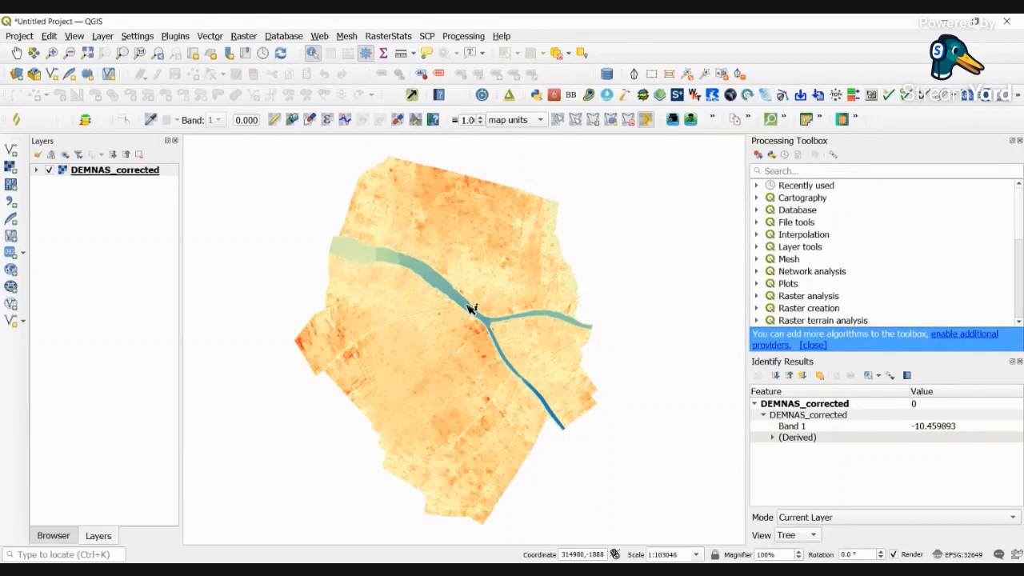
{"action": "left_click", "coordinate": [453, 290]}
{"action": "left_click", "coordinate": [434, 280]}
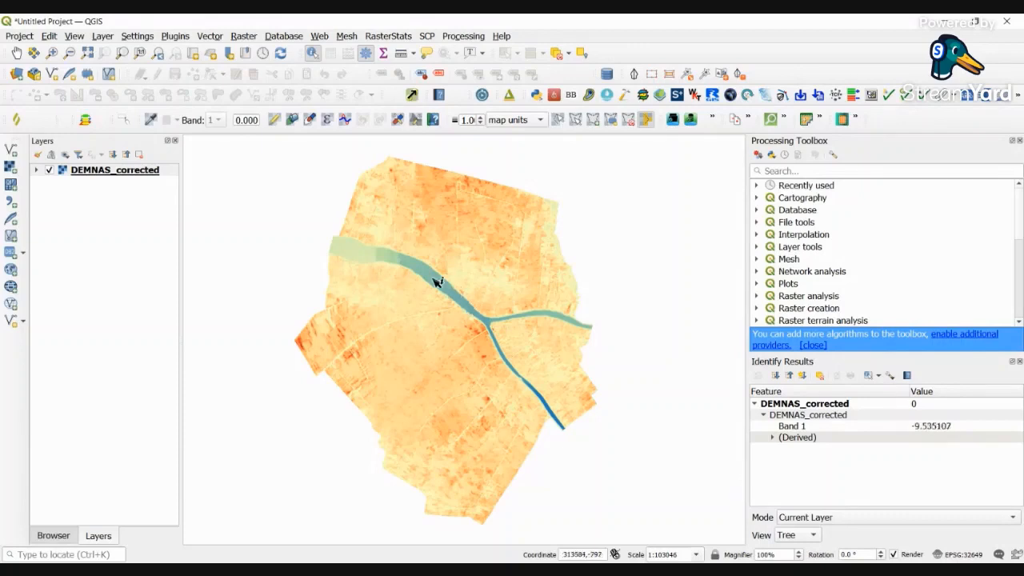
{"action": "left_click", "coordinate": [377, 251]}
{"action": "left_click", "coordinate": [368, 256]}
{"action": "left_click", "coordinate": [456, 294]}
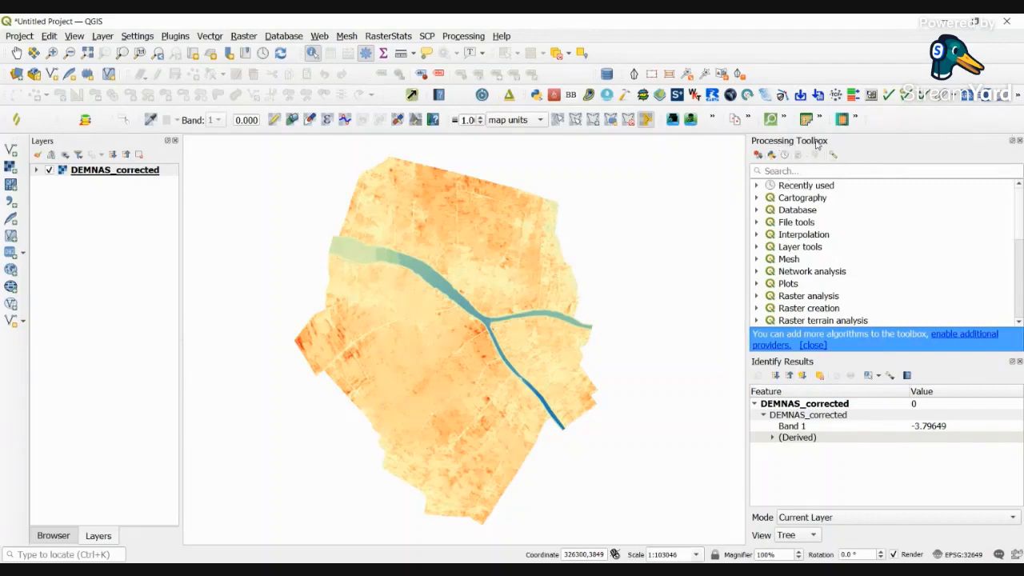
Close the Identify Results and display the Processing Toolbox again on its own
{"action": "left_click", "coordinate": [1019, 141]}
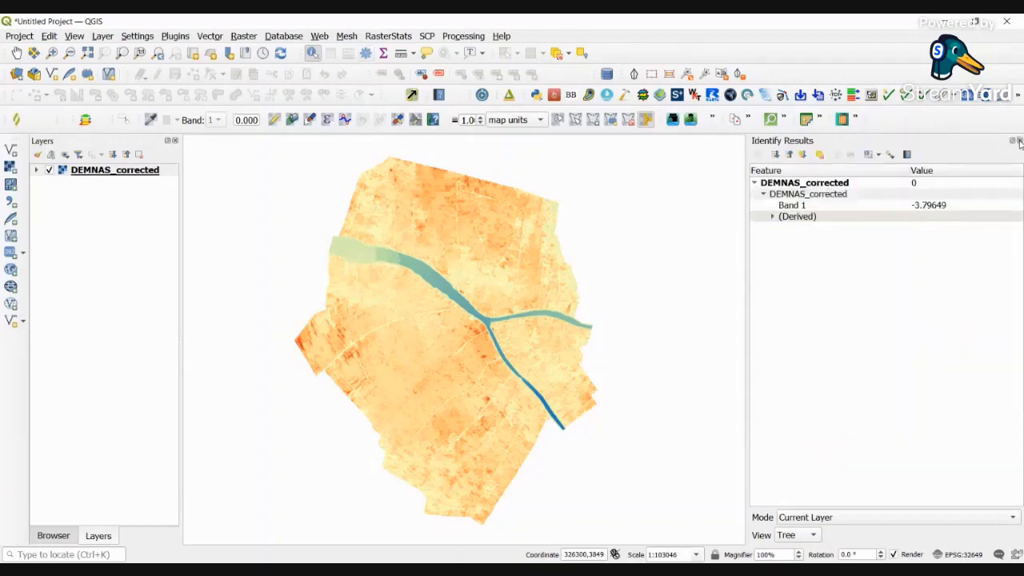
{"action": "left_click", "coordinate": [1020, 141]}
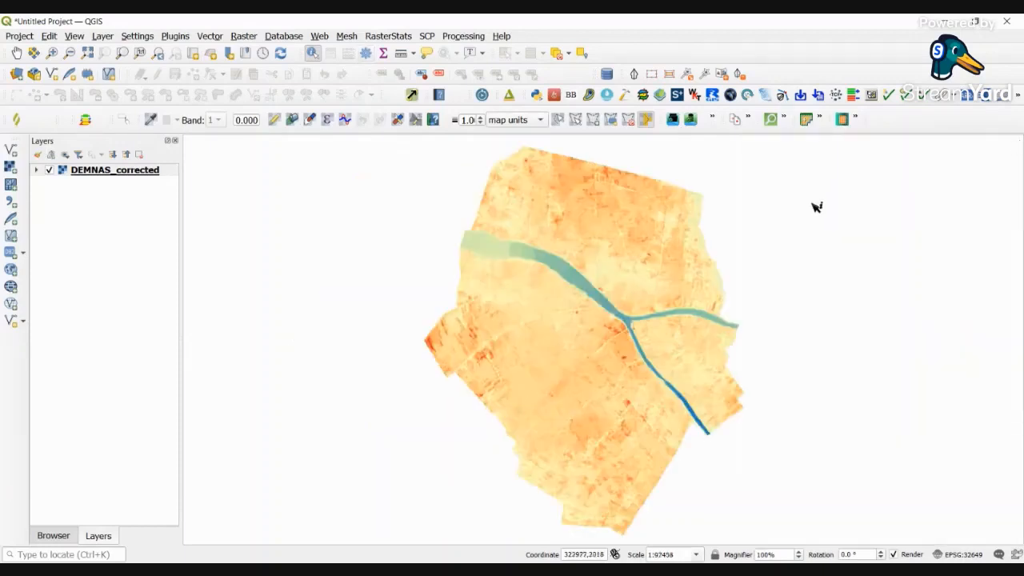
{"action": "left_click", "coordinate": [468, 40]}
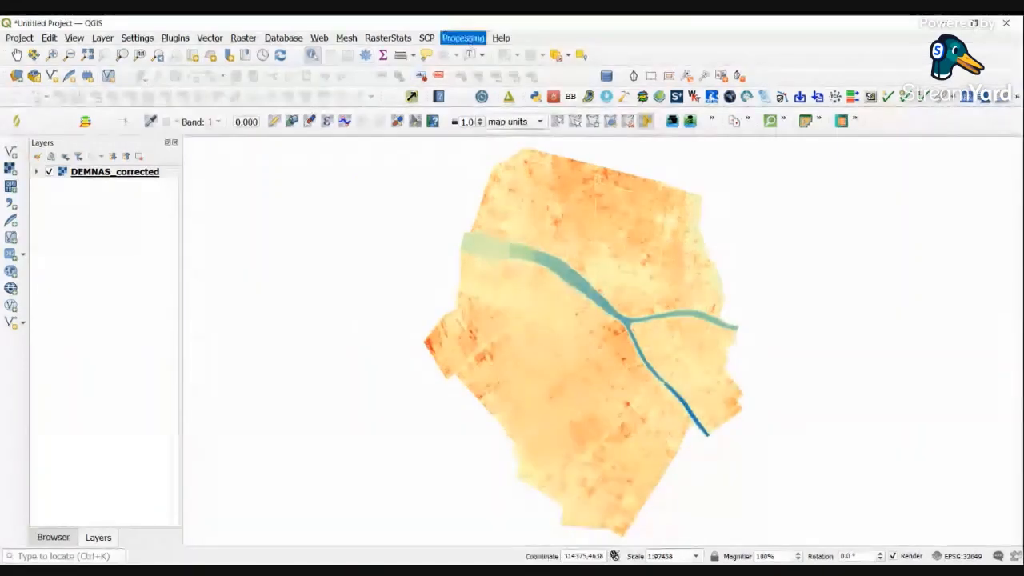
{"action": "left_click", "coordinate": [474, 52]}
Search the processing tools for "fill sink", review the Fill Sinks parameters for DEMNAS_corrected, and close the tool without running it
{"action": "left_click", "coordinate": [846, 172]}
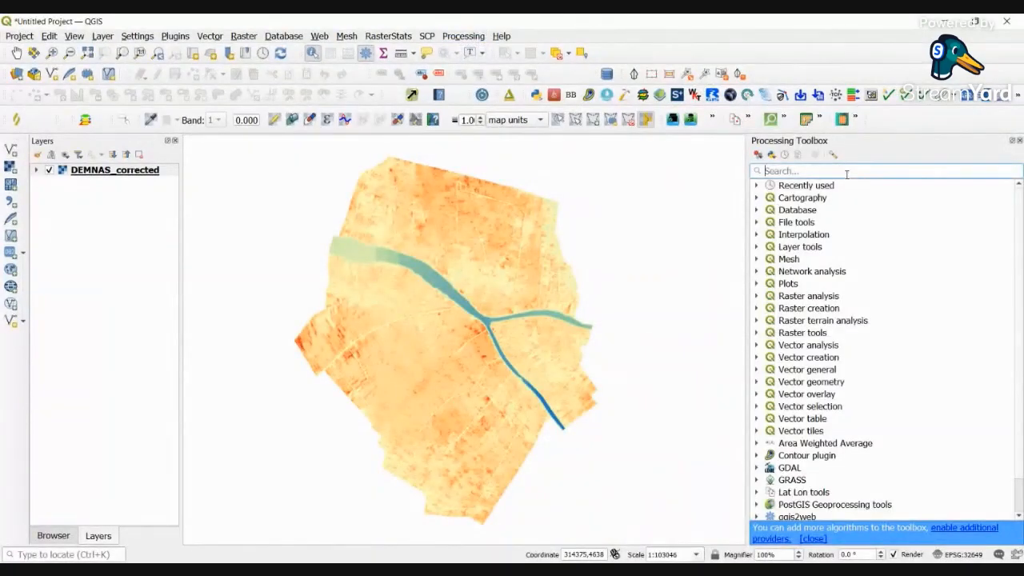
{"action": "type", "text": "fill s"}
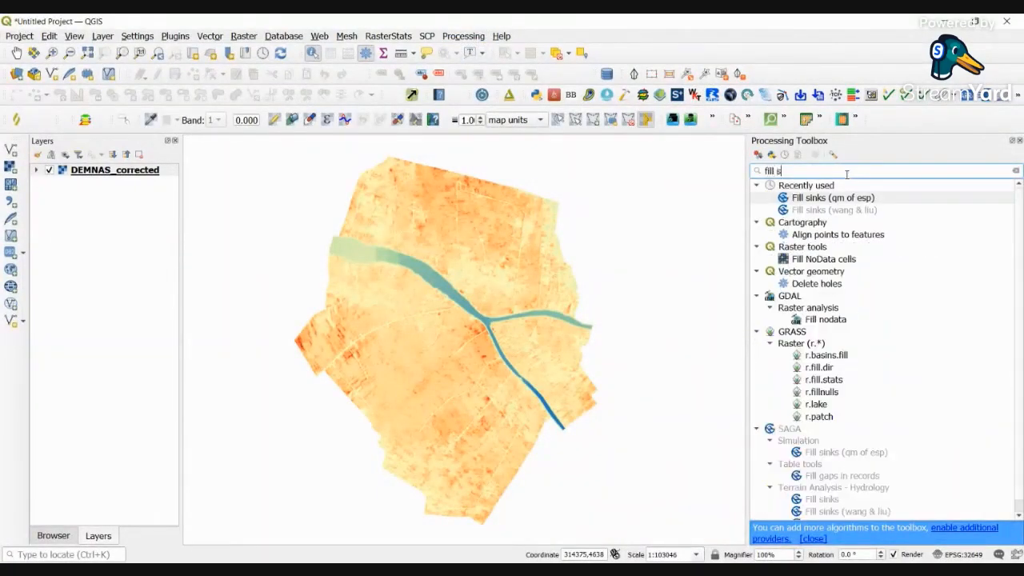
{"action": "type", "text": "ink"}
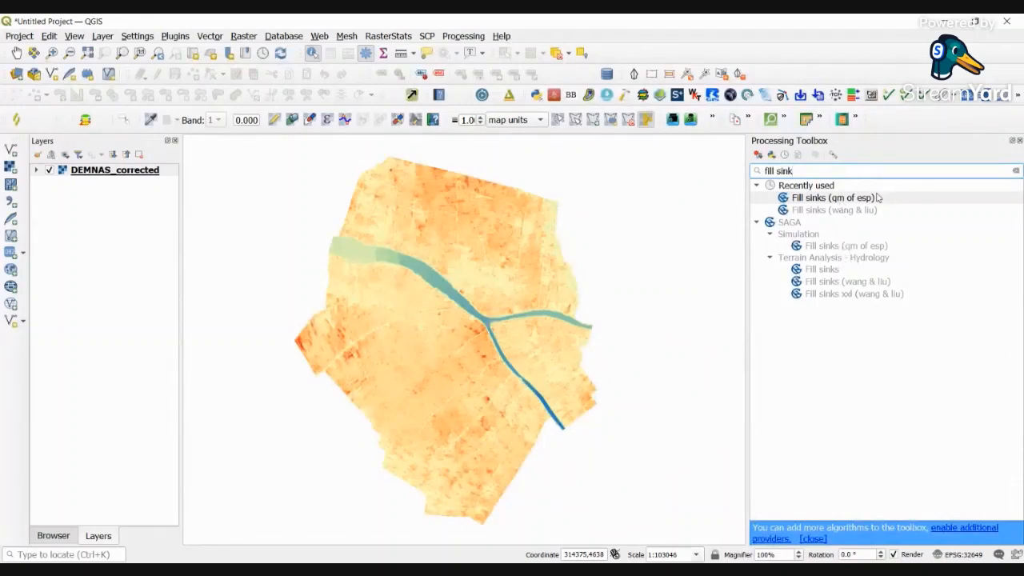
{"action": "double_click", "coordinate": [830, 271]}
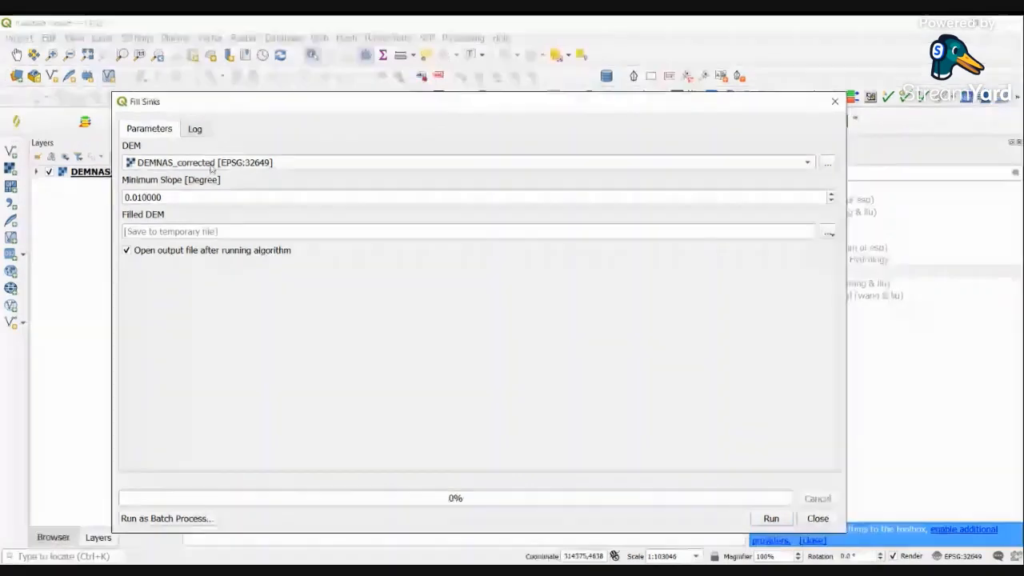
{"action": "left_click_drag", "start_coordinate": [301, 93], "coordinate": [413, 111]}
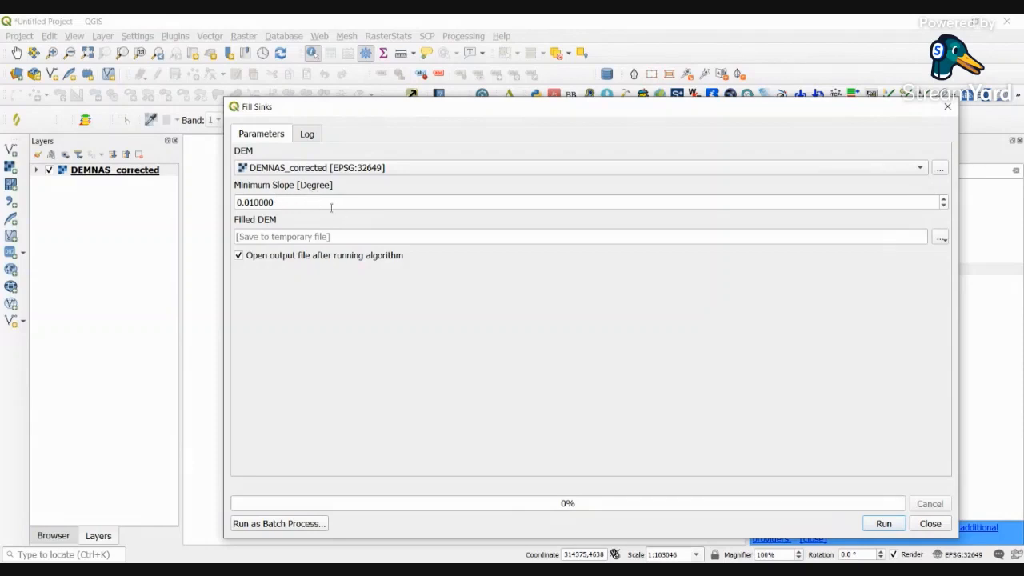
{"action": "left_click_drag", "start_coordinate": [408, 110], "coordinate": [400, 86]}
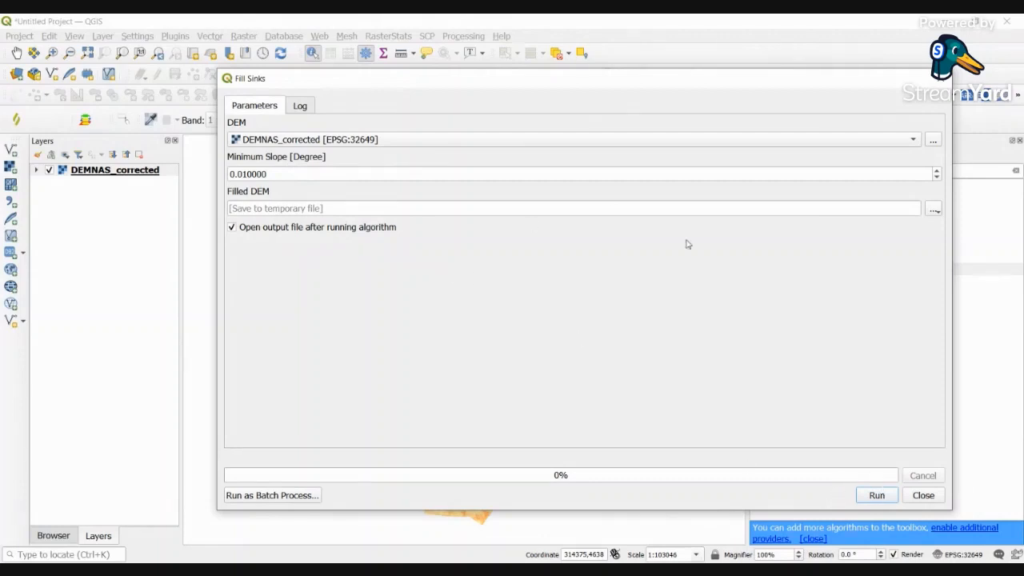
{"action": "left_click_drag", "start_coordinate": [583, 81], "coordinate": [579, 248]}
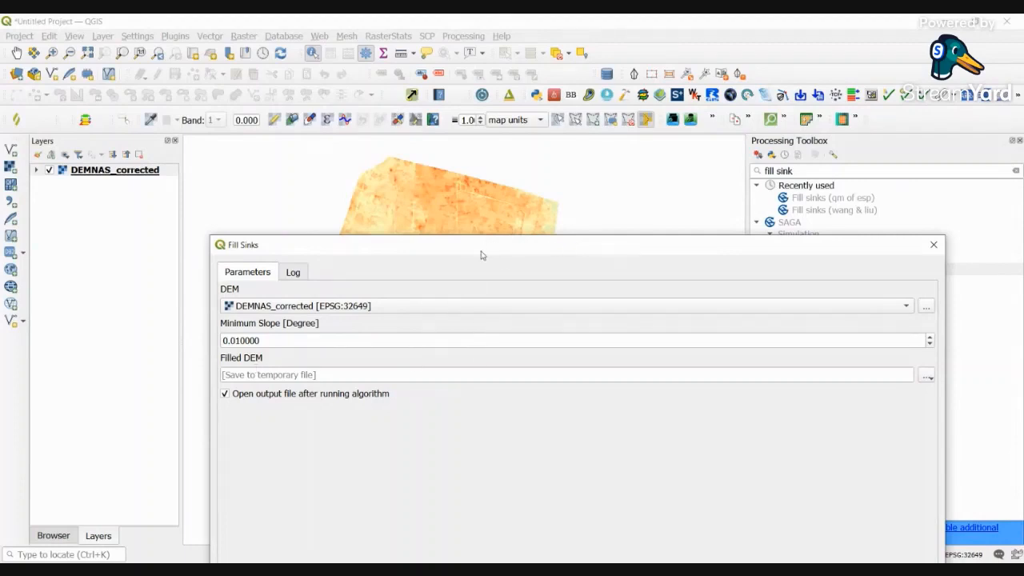
{"action": "left_click_drag", "start_coordinate": [482, 250], "coordinate": [475, 155]}
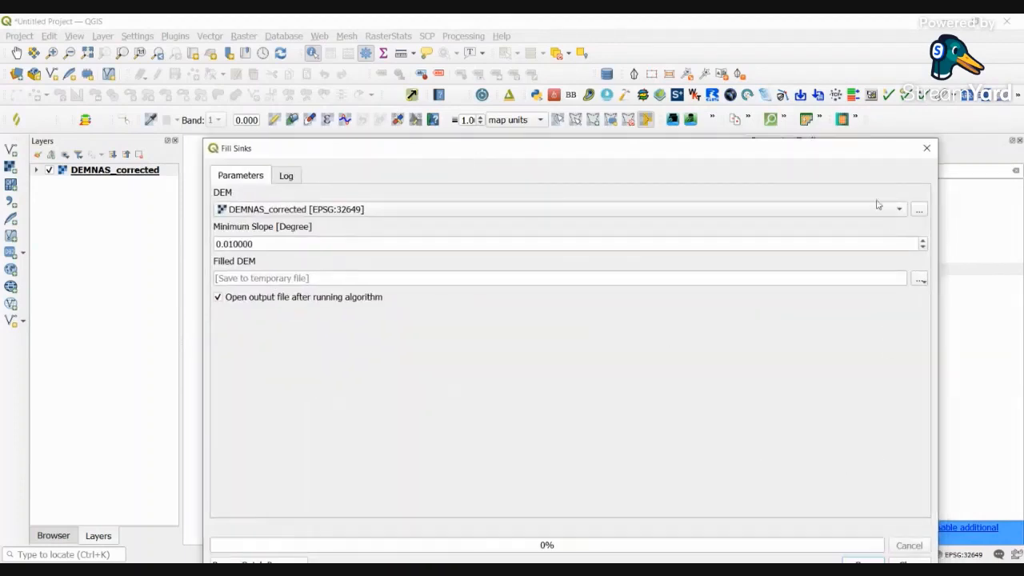
{"action": "left_click_drag", "start_coordinate": [860, 156], "coordinate": [796, 136]}
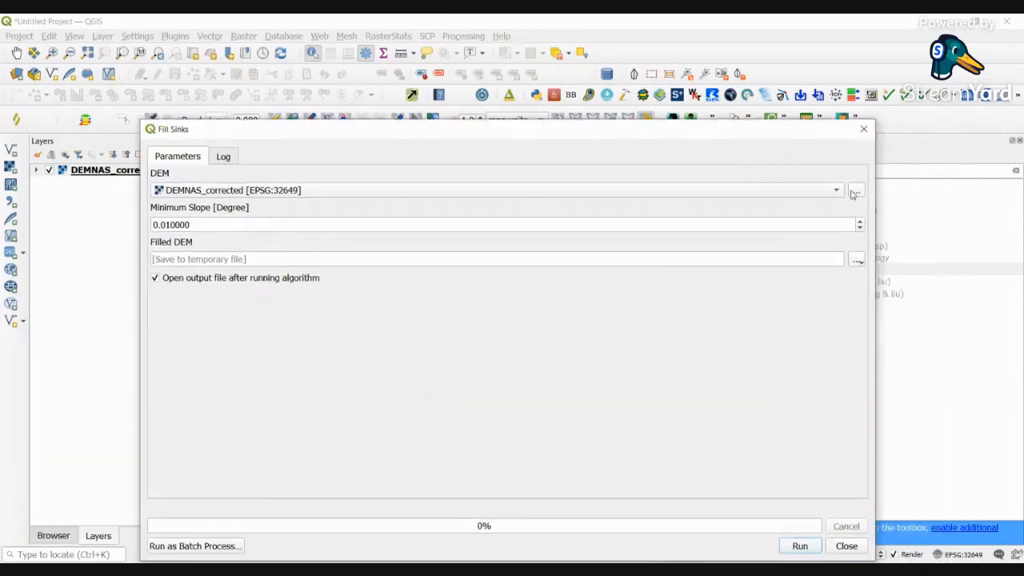
{"action": "left_click", "coordinate": [846, 546]}
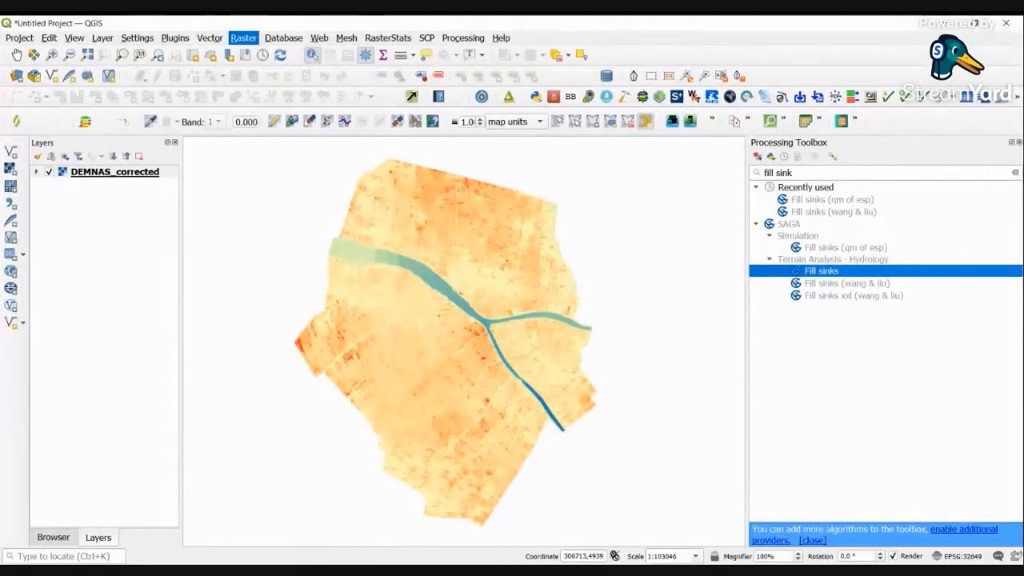
Enter the Raster Calculator expression "DEMNAS_corrected@1" <= 0.75 to extract the cells at or below 0.75 m
{"action": "left_click", "coordinate": [247, 53]}
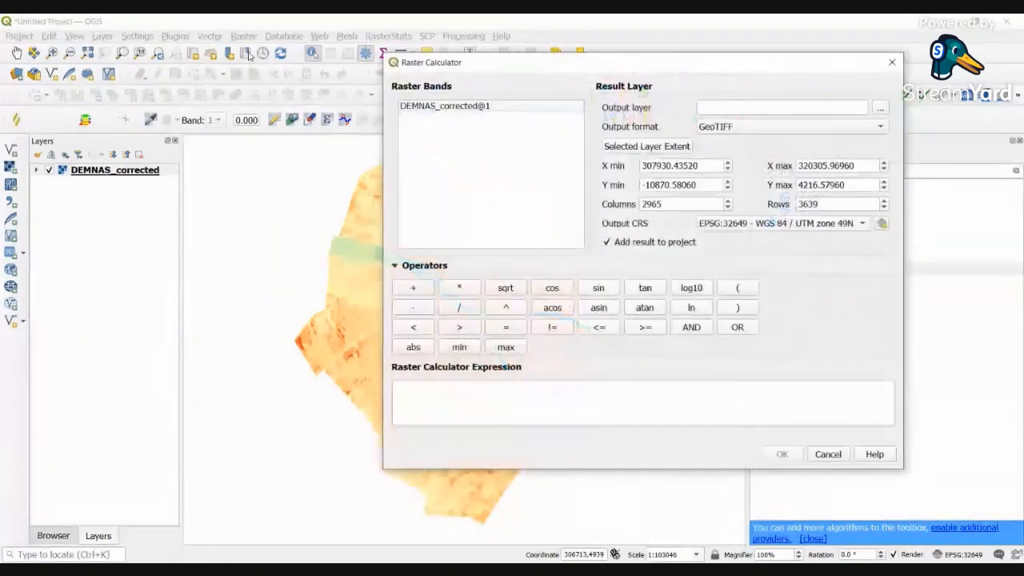
{"action": "left_click_drag", "start_coordinate": [467, 63], "coordinate": [613, 54]}
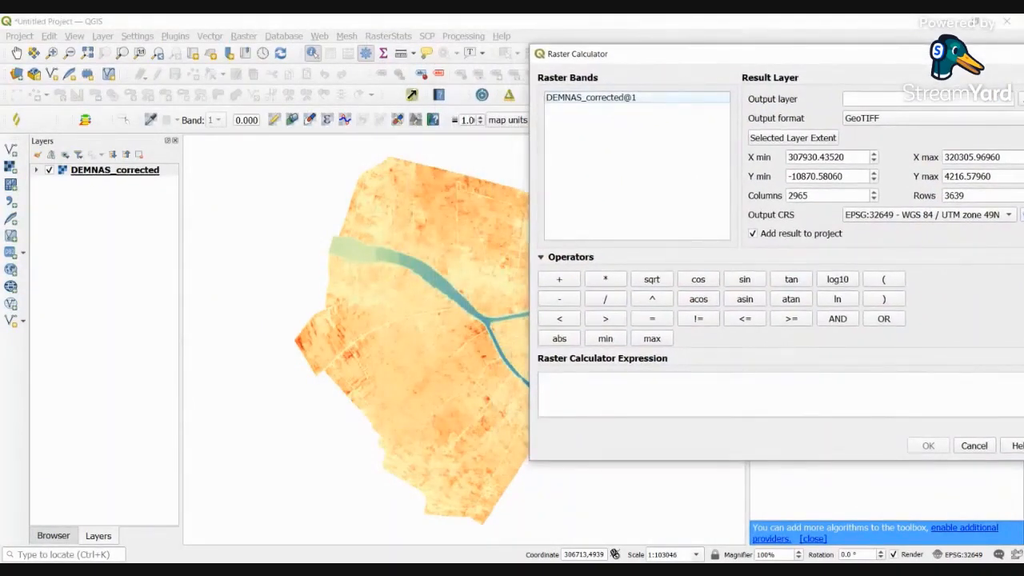
{"action": "double_click", "coordinate": [590, 97]}
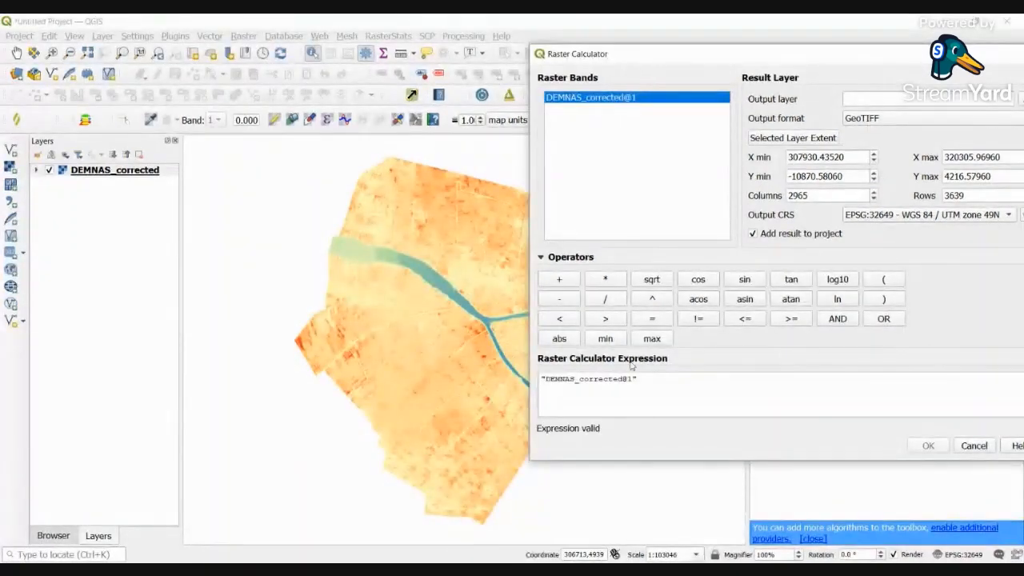
{"action": "left_click", "coordinate": [744, 319]}
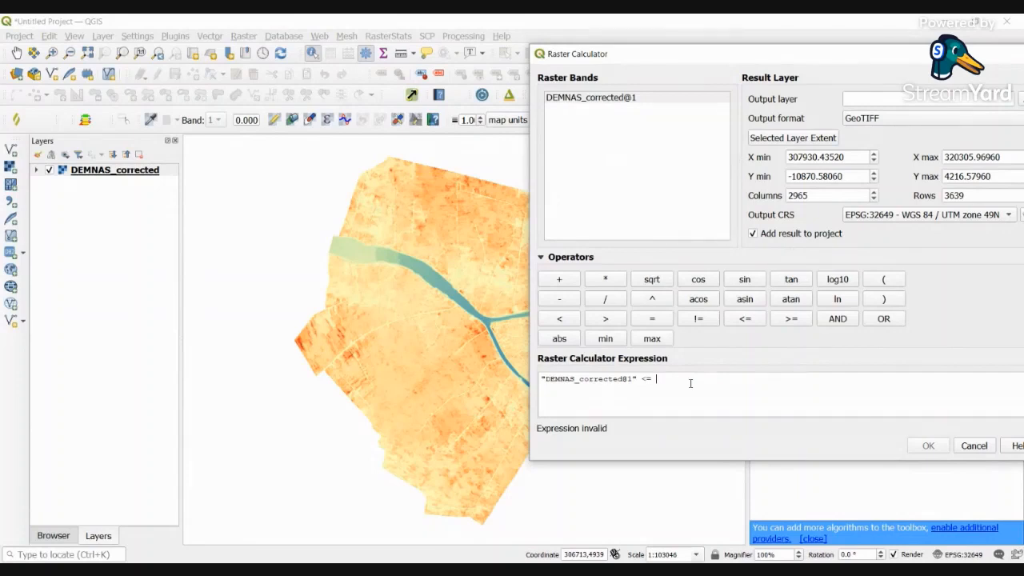
{"action": "type", "text": "0.75"}
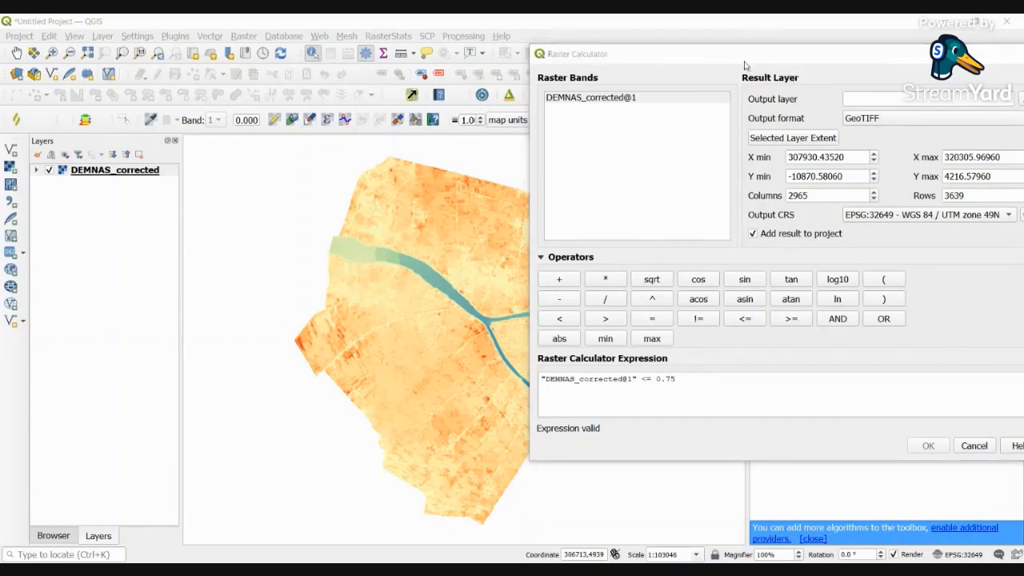
Set the output layer to Banjir_75cm in the Documents/HEC Data folder and run the raster calculation
{"action": "left_click_drag", "start_coordinate": [752, 45], "coordinate": [543, 51]}
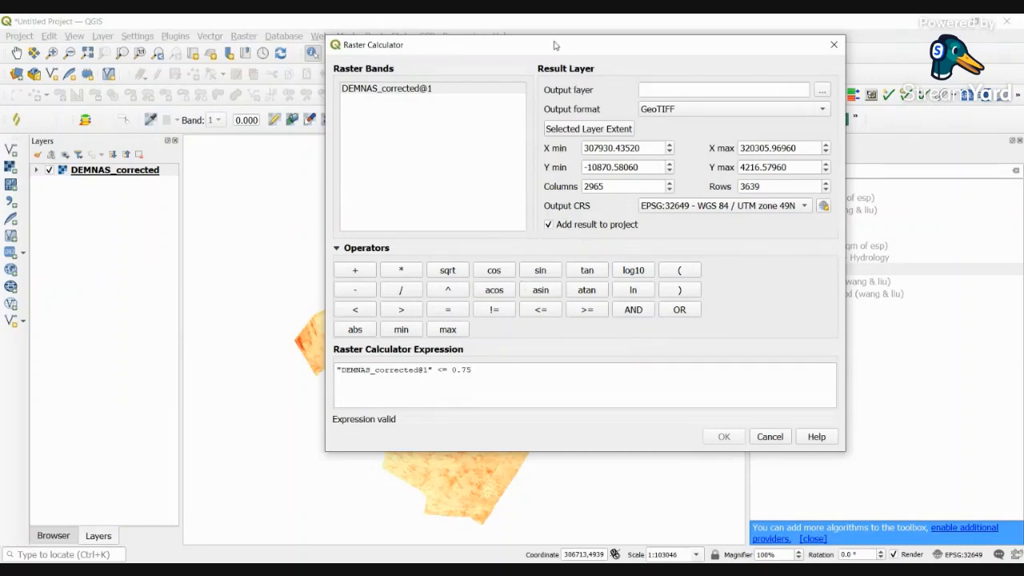
{"action": "left_click_drag", "start_coordinate": [553, 41], "coordinate": [645, 63]}
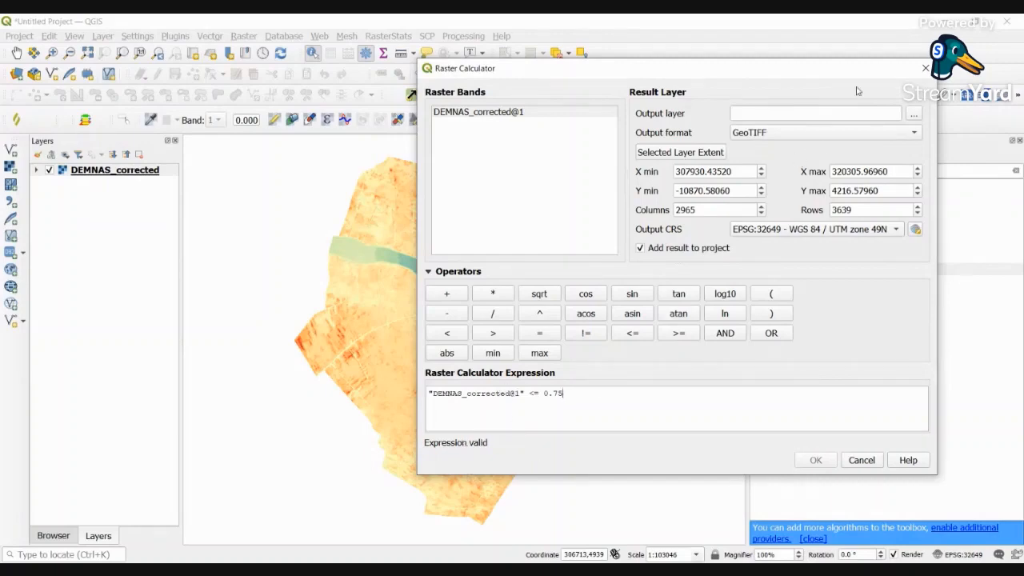
{"action": "left_click", "coordinate": [913, 114]}
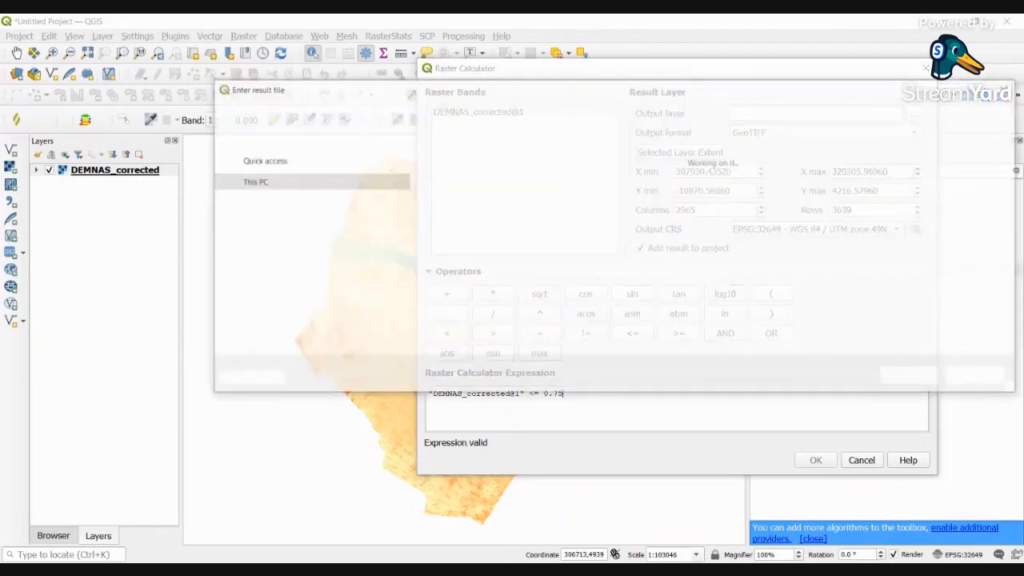
{"action": "left_click", "coordinate": [1008, 89]}
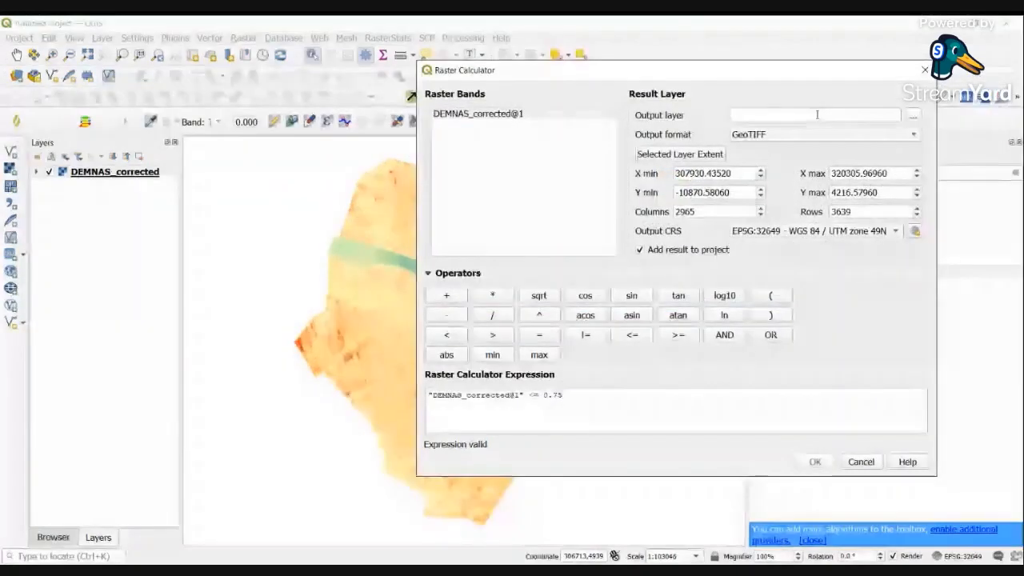
{"action": "left_click", "coordinate": [914, 114]}
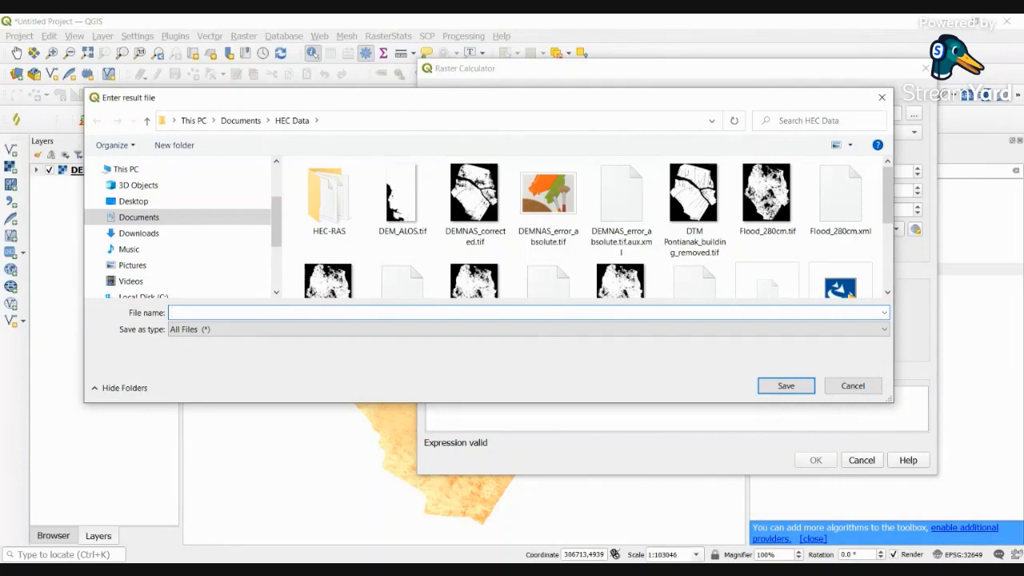
{"action": "type", "text": "Banjir_75cm"}
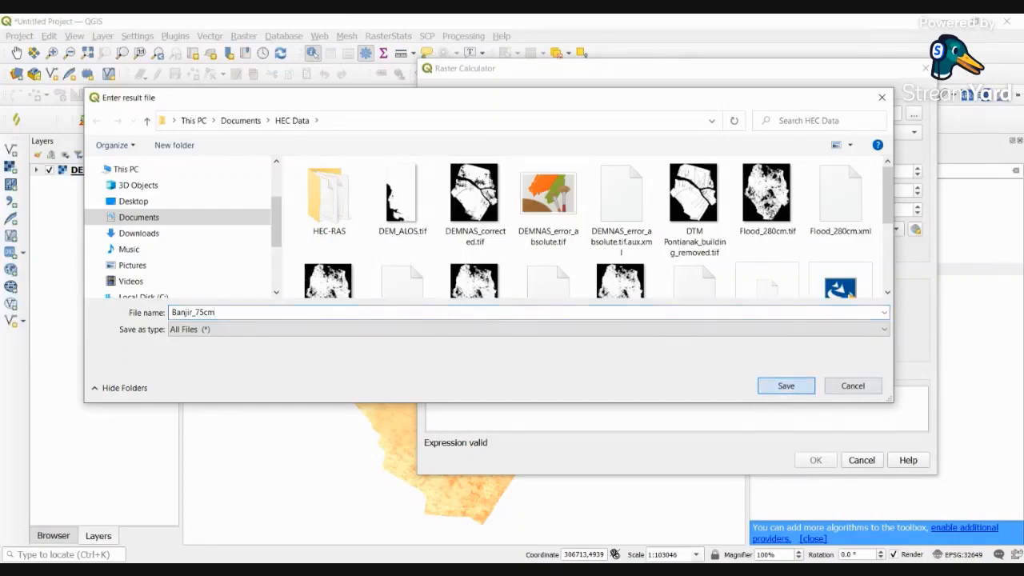
{"action": "left_click", "coordinate": [789, 387]}
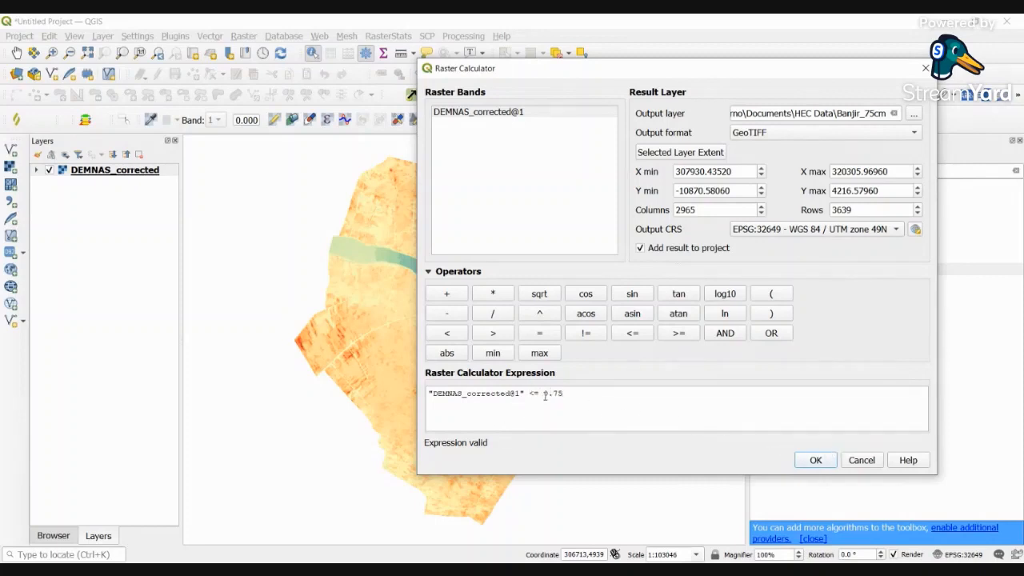
{"action": "left_click_drag", "start_coordinate": [544, 395], "coordinate": [573, 395]}
{"action": "left_click", "coordinate": [573, 394]}
{"action": "left_click", "coordinate": [819, 460]}
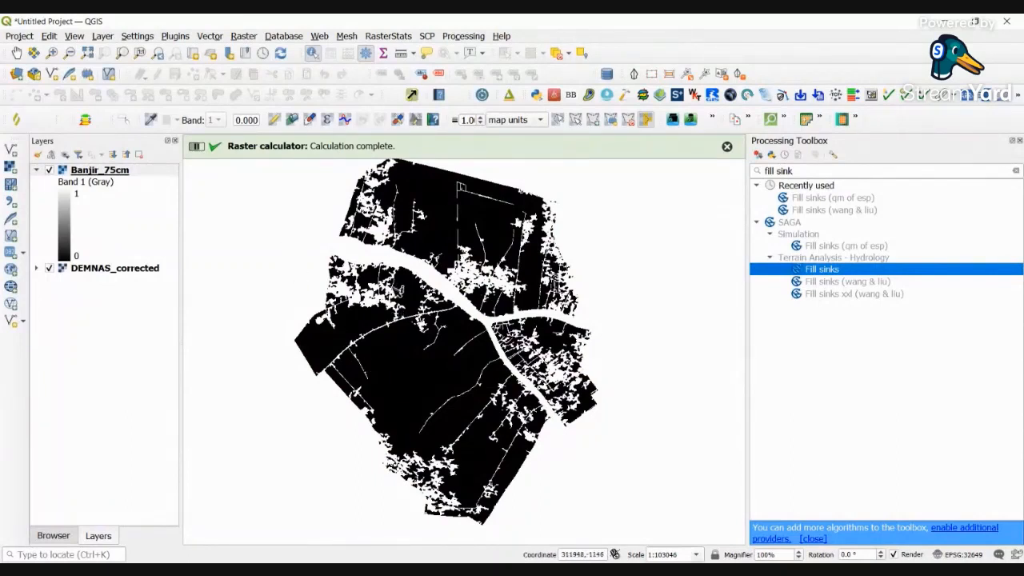
Identify the Banjir_75cm cell values at points near the river
{"action": "left_click", "coordinate": [399, 262]}
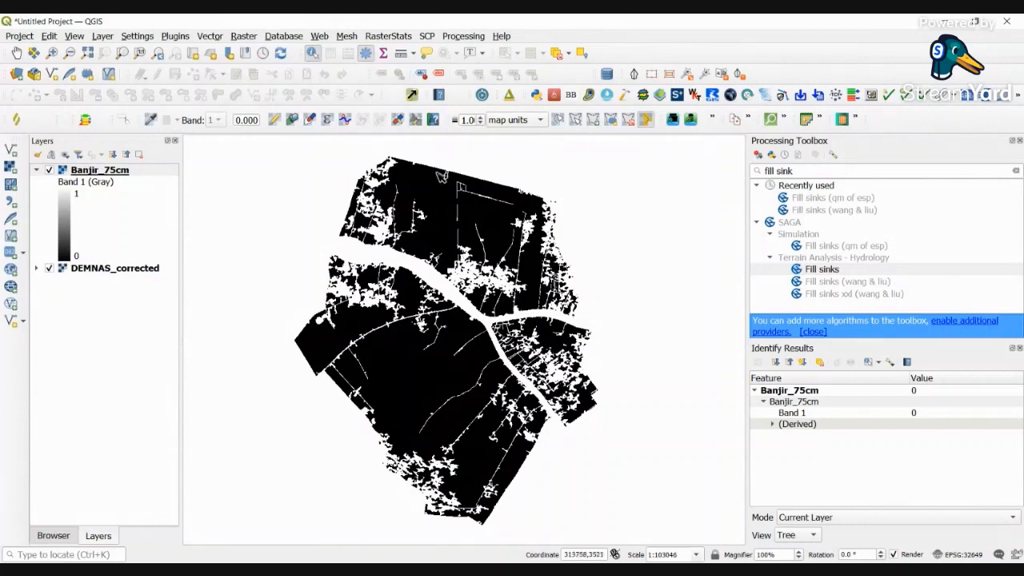
{"action": "left_click", "coordinate": [431, 258]}
Hide DEMNAS_corrected and render Banjir_75cm as singleband pseudocolor in Equal Interval mode with 2 classes
{"action": "left_click", "coordinate": [49, 270]}
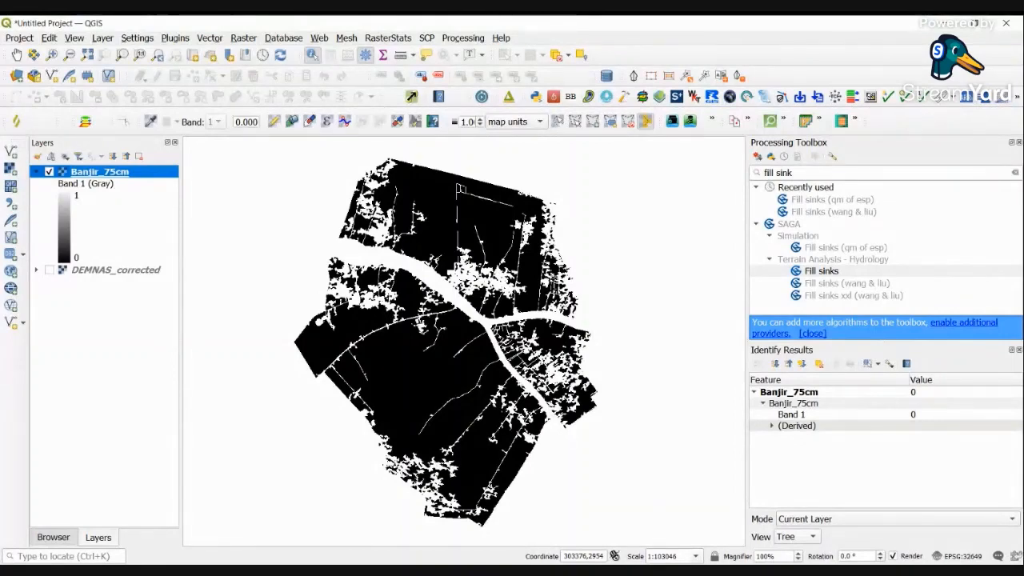
{"action": "double_click", "coordinate": [100, 172]}
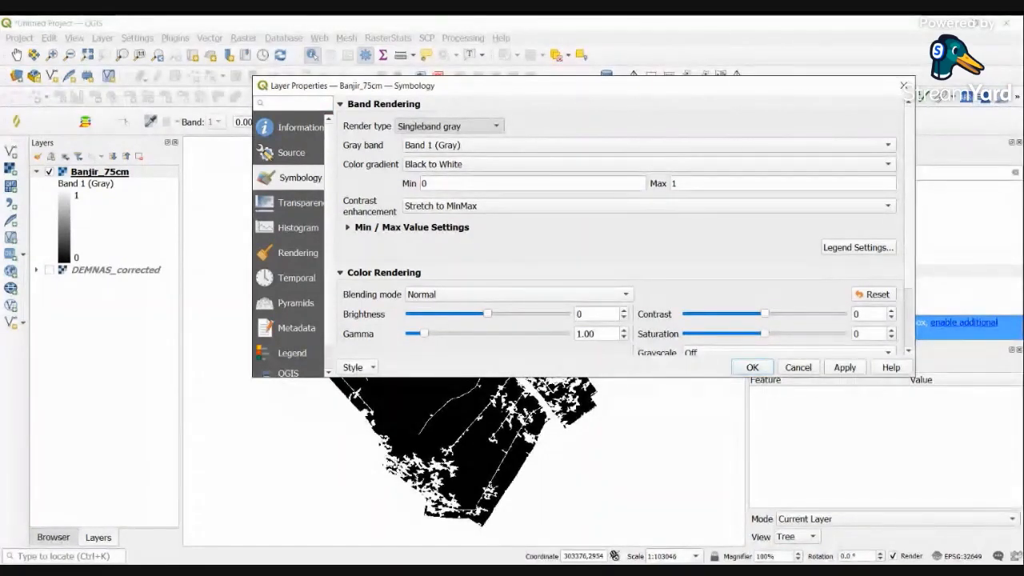
{"action": "left_click", "coordinate": [450, 167]}
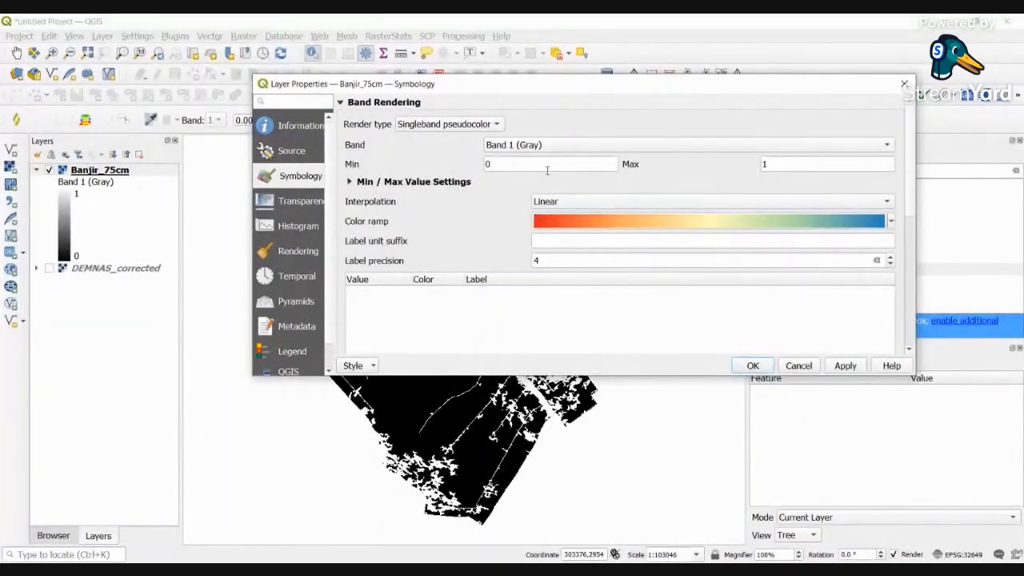
{"action": "scroll", "coordinate": [483, 266], "scroll_direction": "down", "scroll_amount": 3}
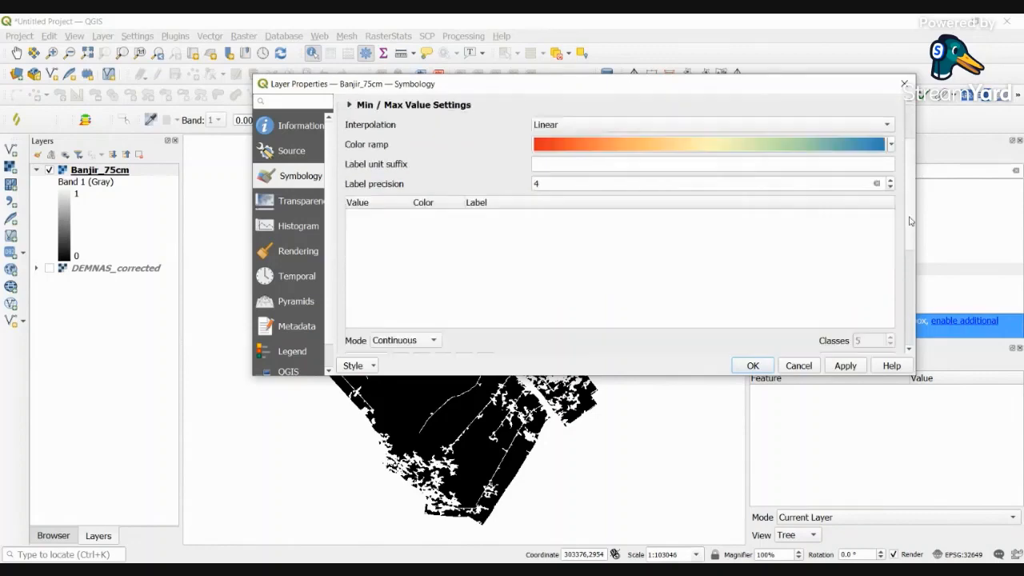
{"action": "left_click", "coordinate": [433, 285]}
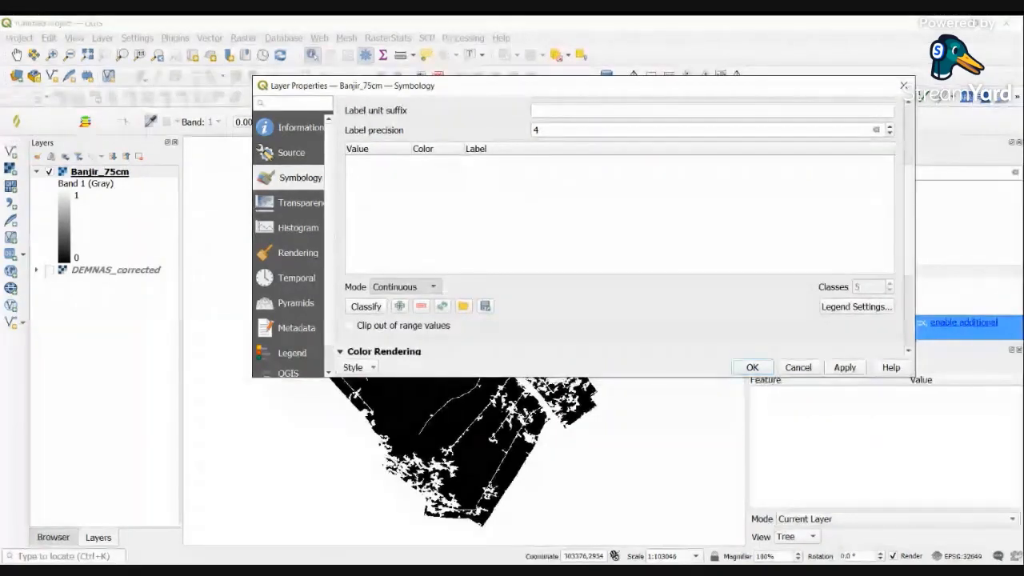
{"action": "left_click", "coordinate": [409, 306]}
{"action": "left_click", "coordinate": [890, 289]}
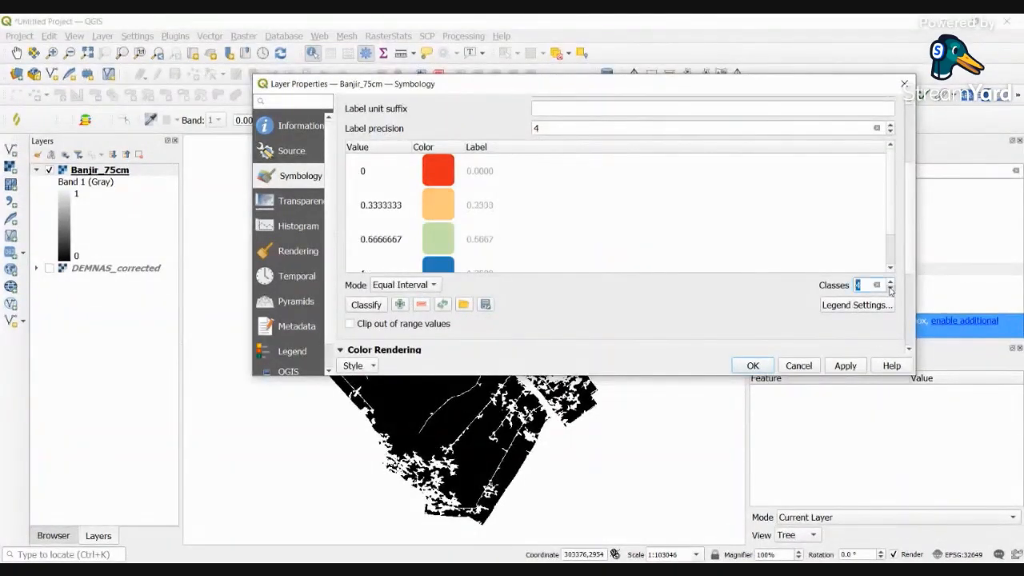
{"action": "left_click", "coordinate": [891, 288]}
{"action": "left_click", "coordinate": [891, 289]}
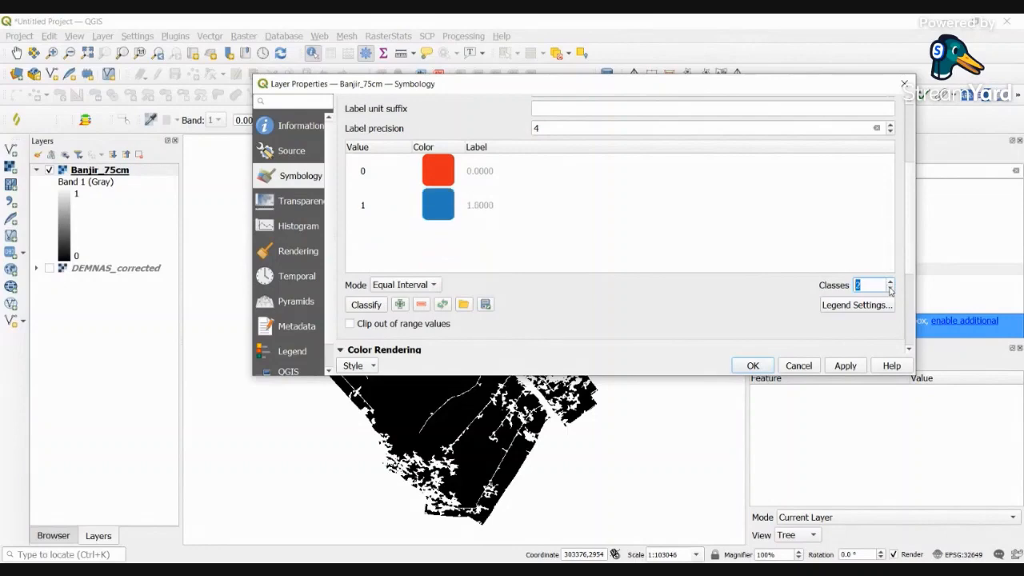
Set the colour of value 0 in Banjir_75cm to #f7fbff and apply the symbology to the layer
{"action": "double_click", "coordinate": [437, 171]}
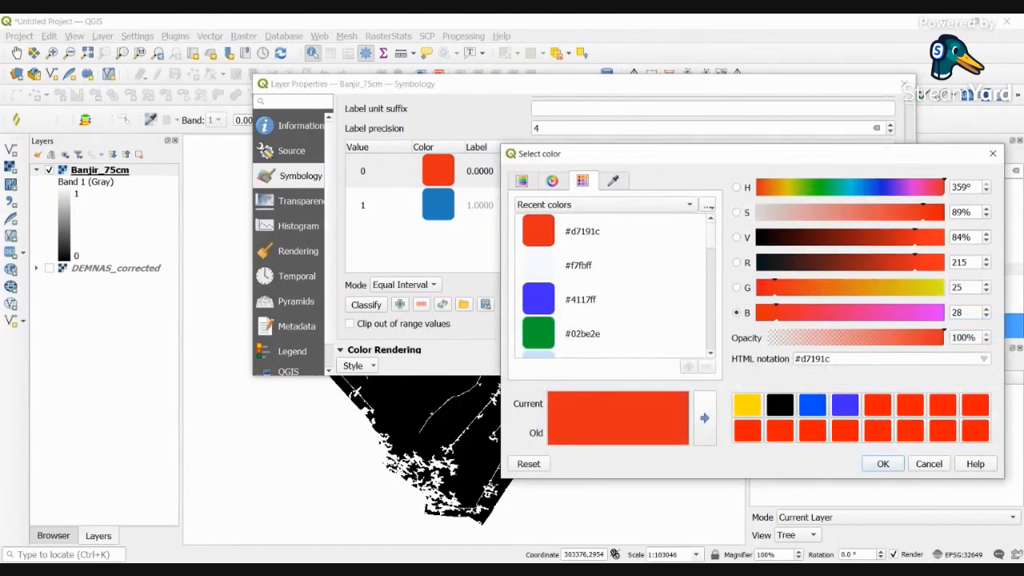
{"action": "left_click", "coordinate": [539, 264]}
{"action": "left_click", "coordinate": [883, 464]}
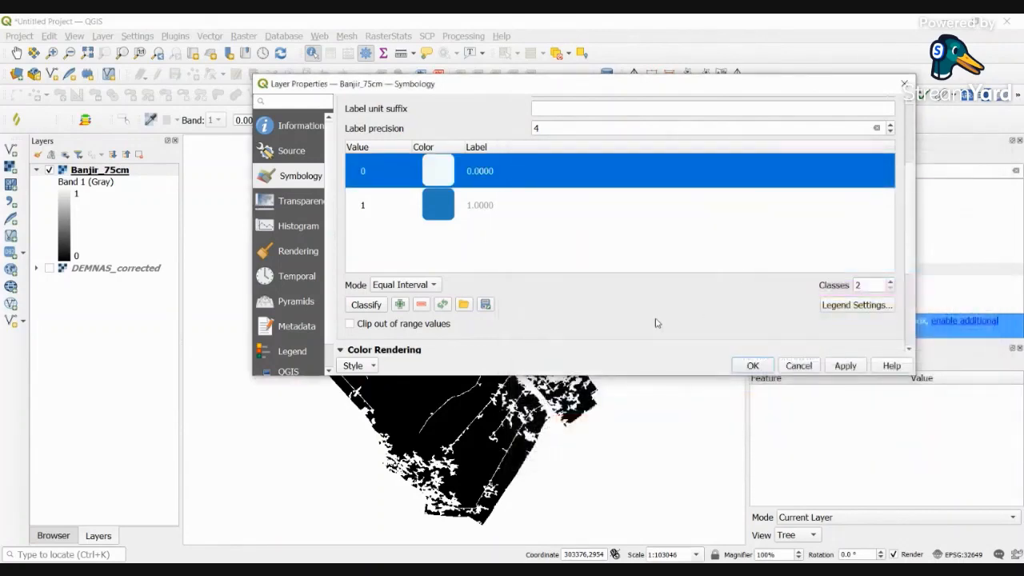
{"action": "left_click", "coordinate": [845, 365]}
{"action": "left_click", "coordinate": [753, 365]}
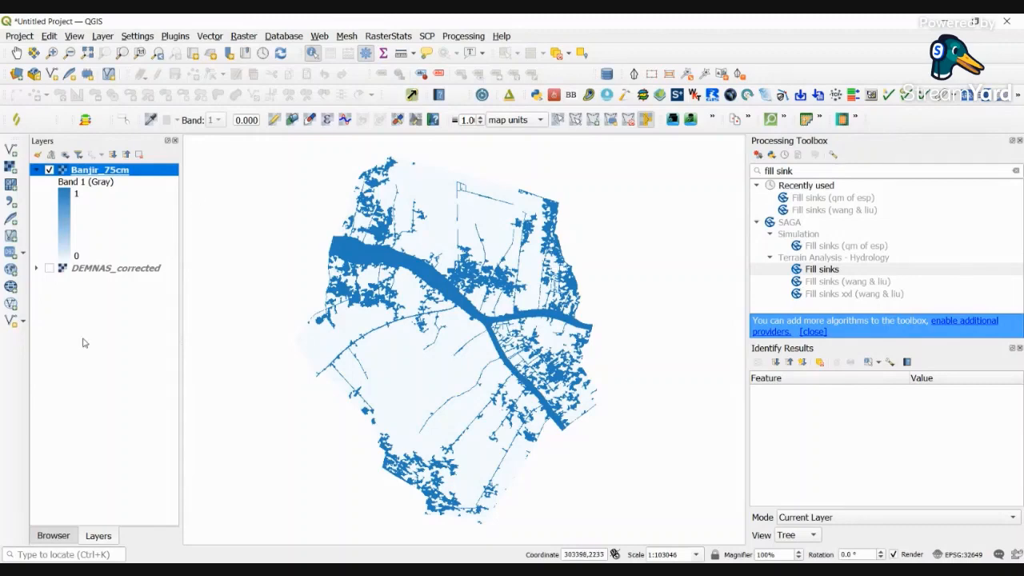
Add the OpenStreetMap basemap from the XYZ Tiles sources to the map
{"action": "left_click", "coordinate": [51, 536]}
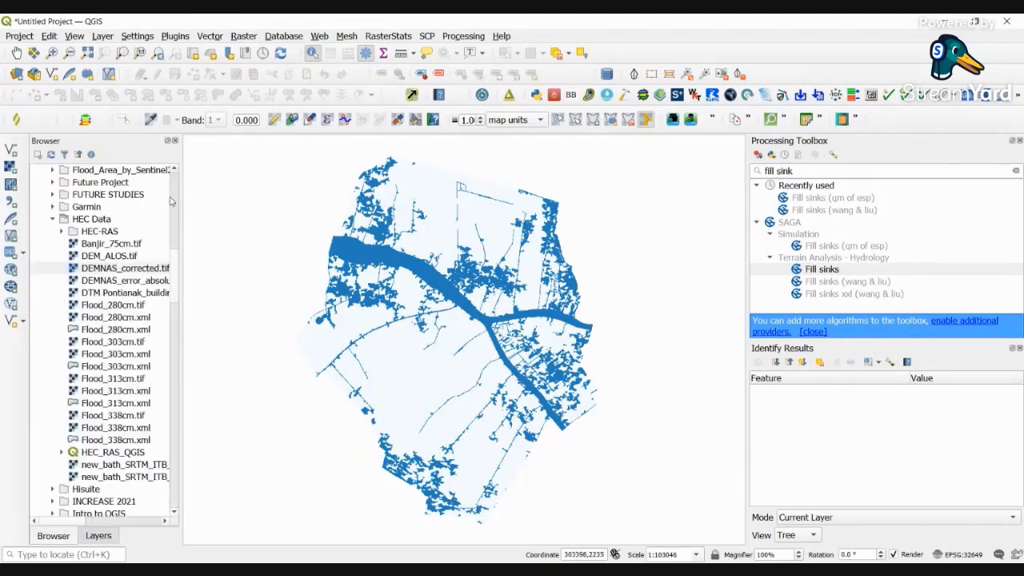
{"action": "left_click_drag", "start_coordinate": [174, 204], "coordinate": [190, 478]}
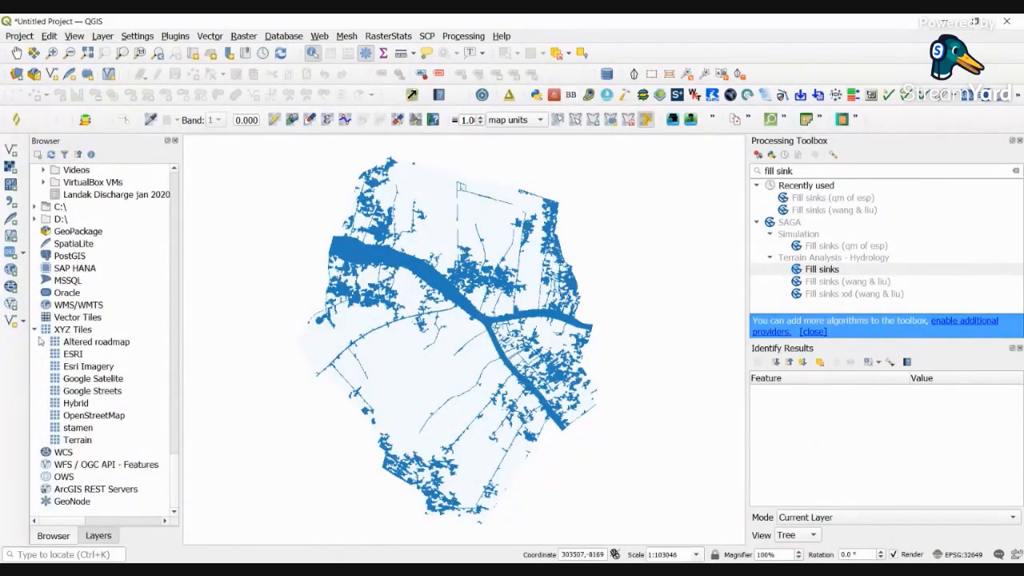
{"action": "left_click", "coordinate": [177, 345]}
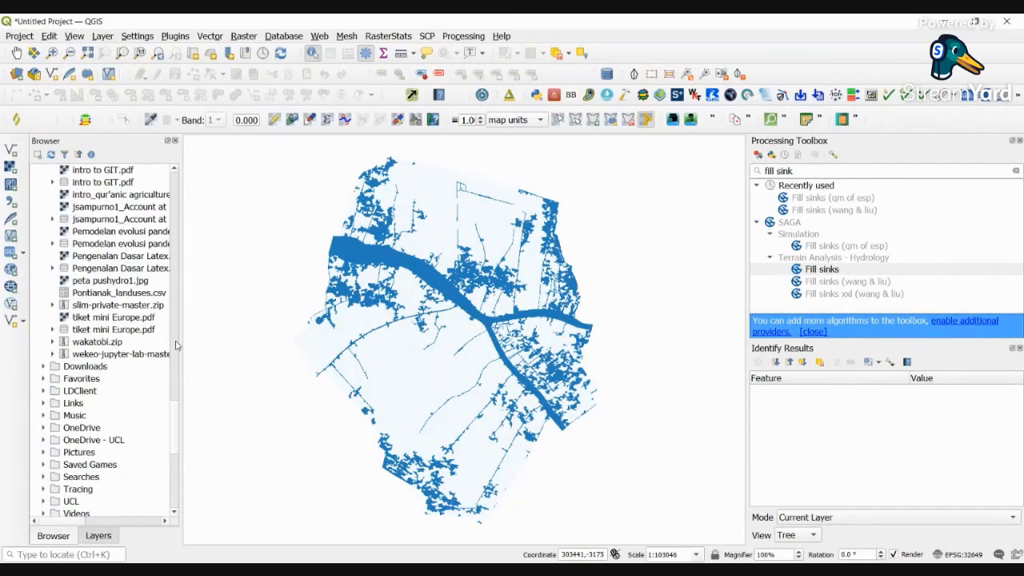
{"action": "left_click", "coordinate": [177, 425]}
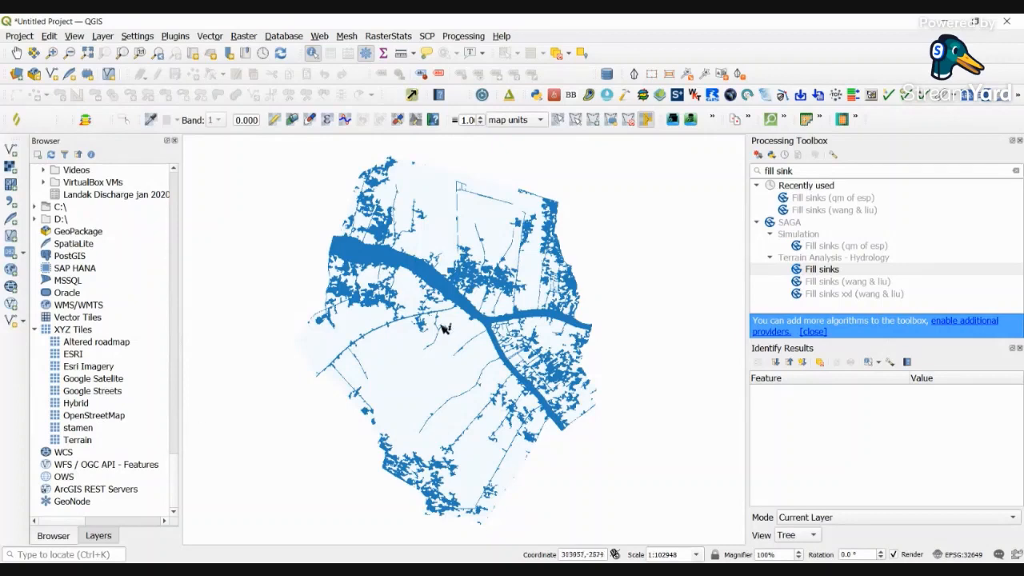
{"action": "left_click", "coordinate": [108, 414]}
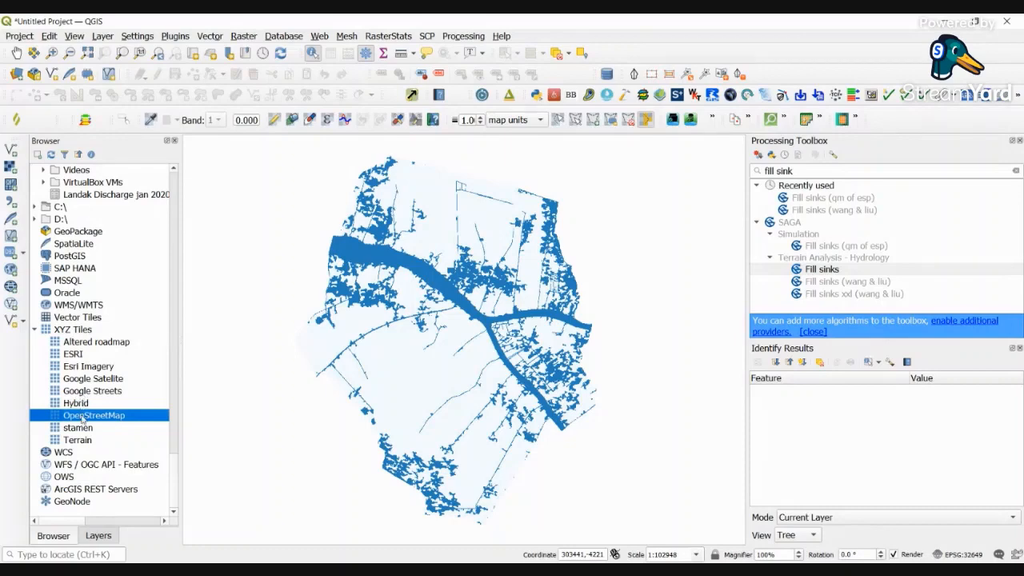
{"action": "left_click_drag", "start_coordinate": [83, 420], "coordinate": [375, 373]}
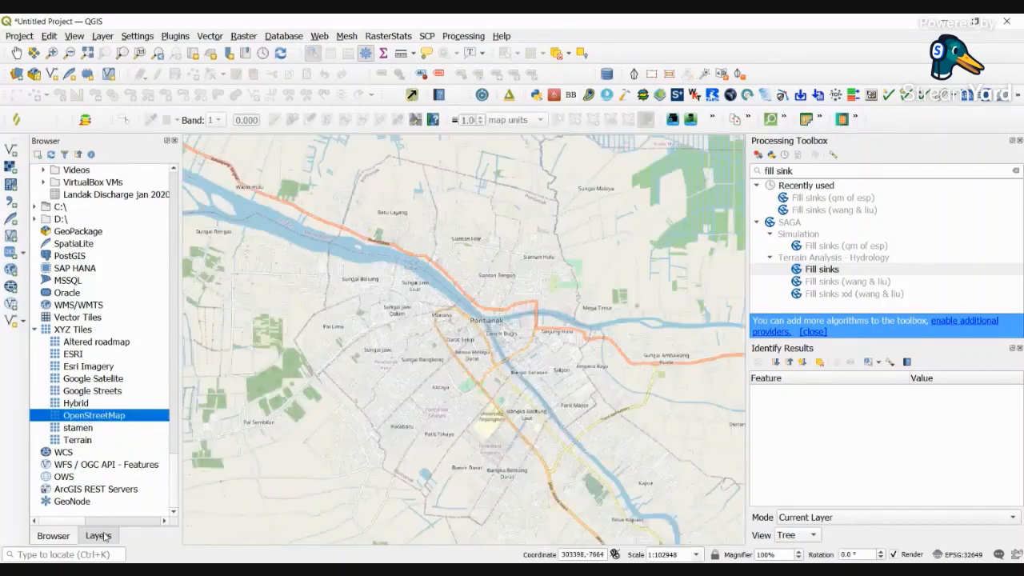
Collapse the Banjir_75cm legend and place the OpenStreetMap layer directly beneath Banjir_75cm in the layer order
{"action": "left_click", "coordinate": [98, 536]}
{"action": "left_click_drag", "start_coordinate": [80, 170], "coordinate": [76, 270]}
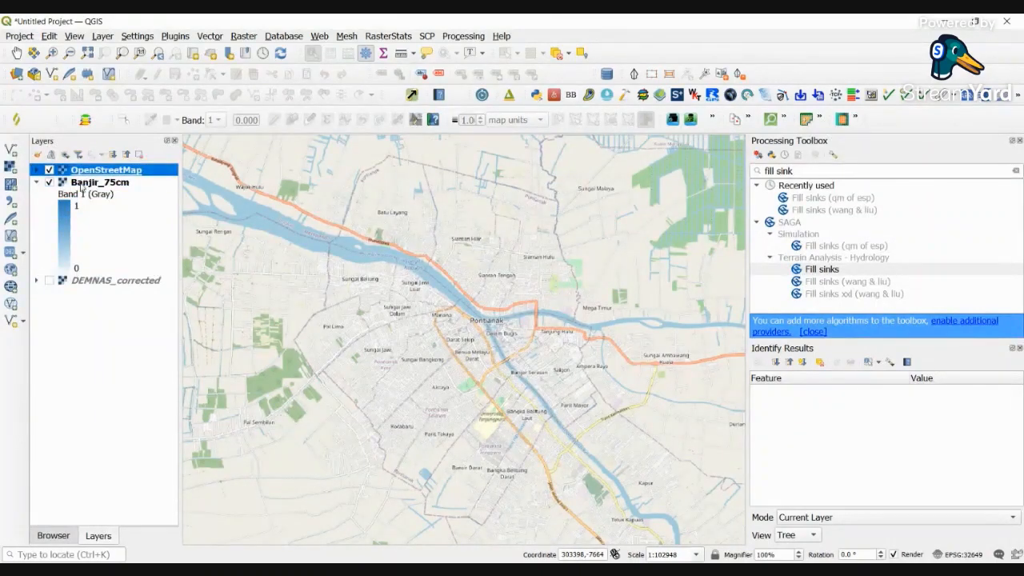
{"action": "left_click_drag", "start_coordinate": [80, 184], "coordinate": [82, 164]}
{"action": "left_click", "coordinate": [83, 170]}
{"action": "left_click", "coordinate": [37, 182]}
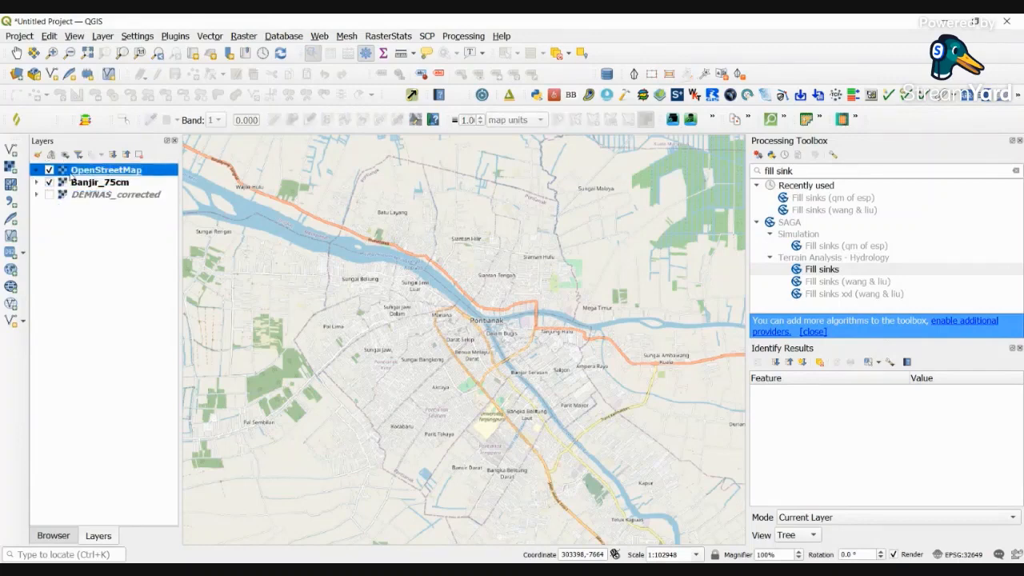
{"action": "mouse_move", "coordinate": [72, 177]}
{"action": "left_mouse_down"}
{"action": "mouse_move", "coordinate": [68, 201]}
{"action": "mouse_move", "coordinate": [85, 209]}
{"action": "left_mouse_up"}
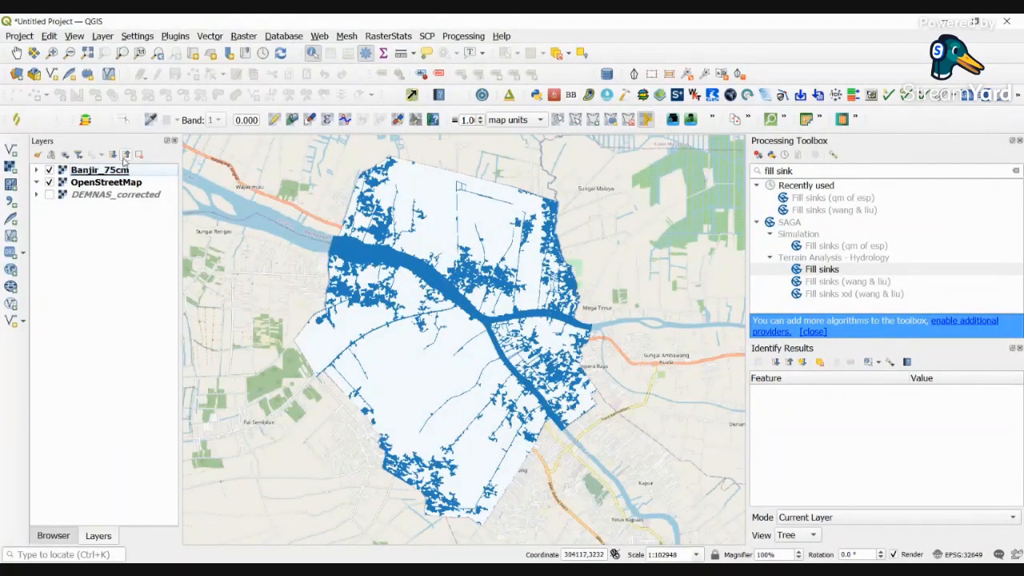
Make the 0-value cells of Banjir_75cm 100 percent transparent by sampling a non-flooded cell on the map
{"action": "left_click", "coordinate": [97, 171]}
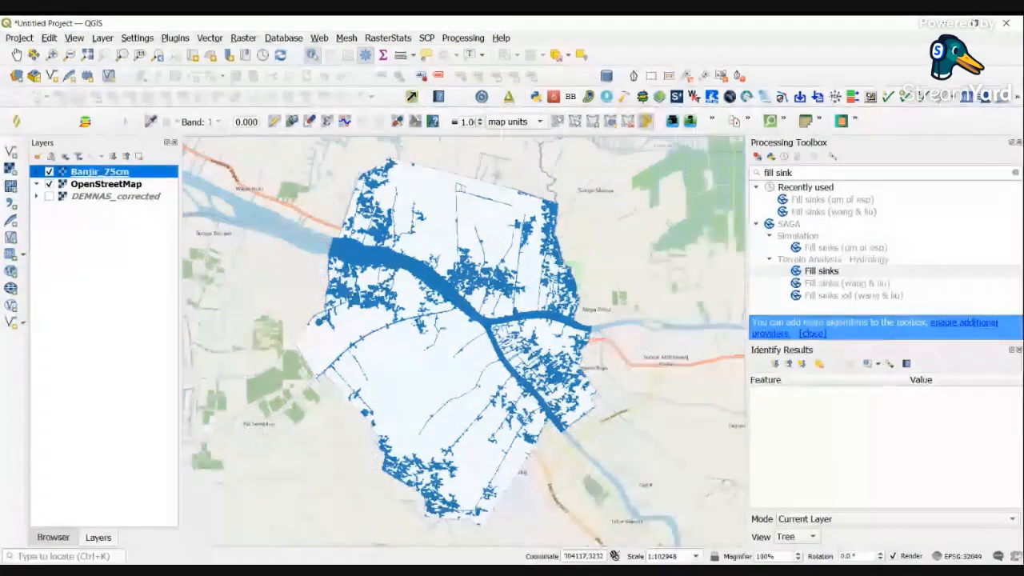
{"action": "double_click", "coordinate": [99, 171]}
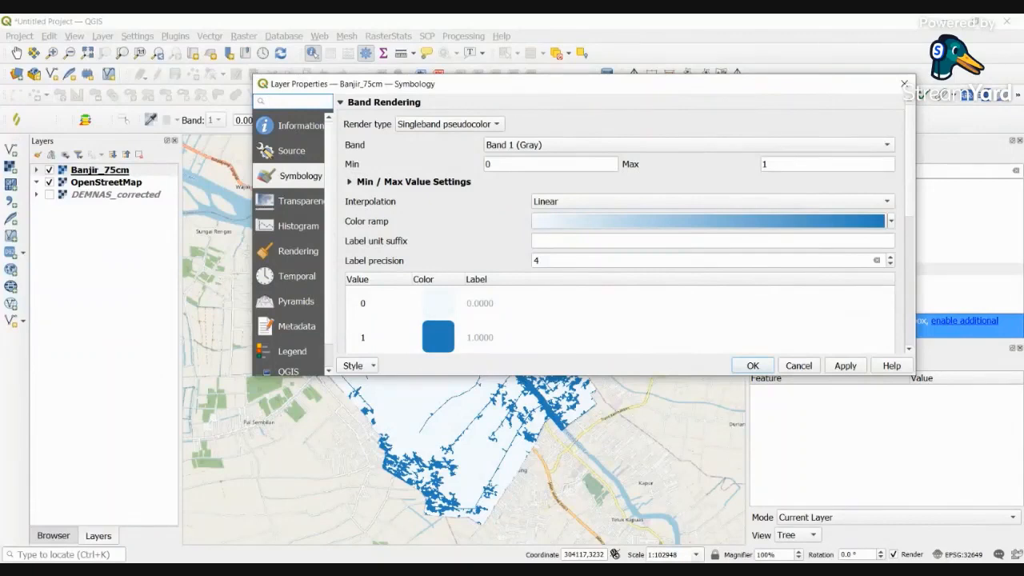
{"action": "left_click", "coordinate": [291, 201]}
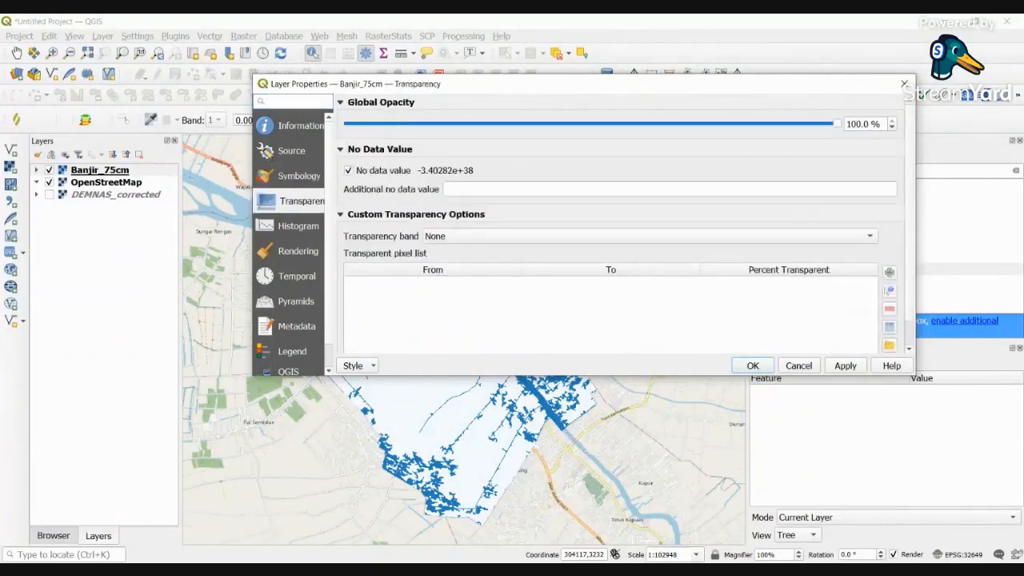
{"action": "left_click", "coordinate": [887, 293]}
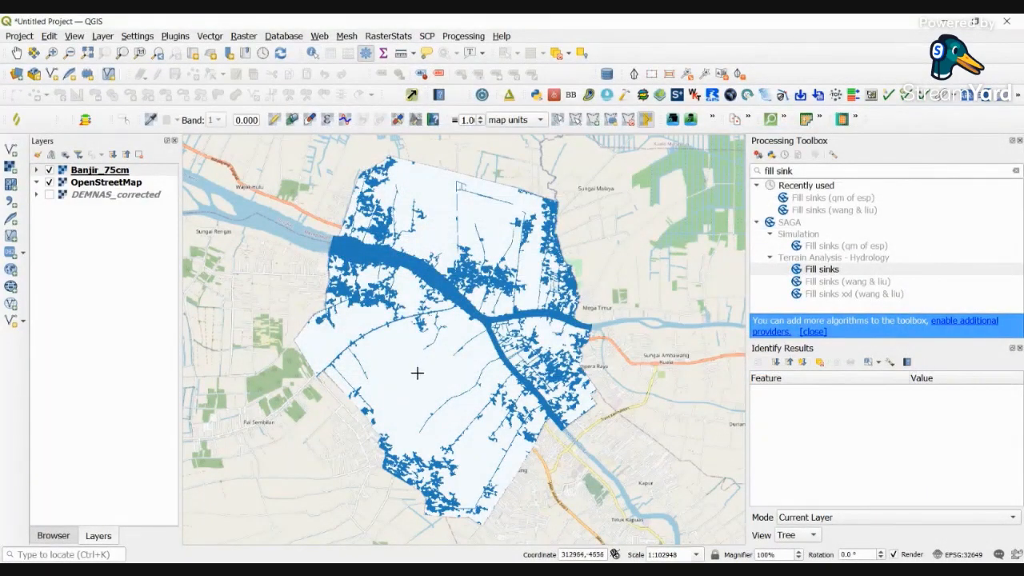
{"action": "left_click", "coordinate": [416, 379]}
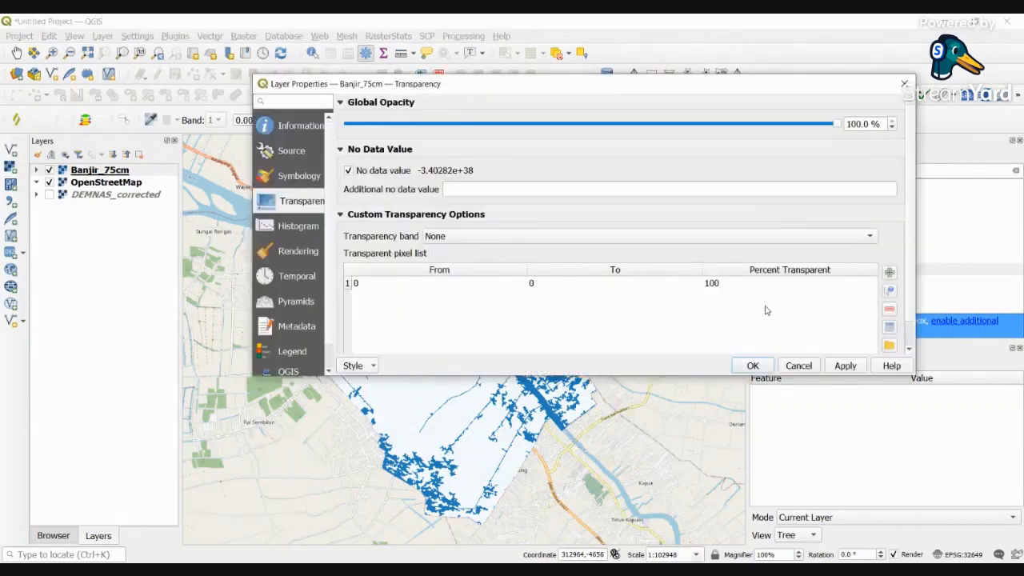
{"action": "left_click", "coordinate": [752, 365]}
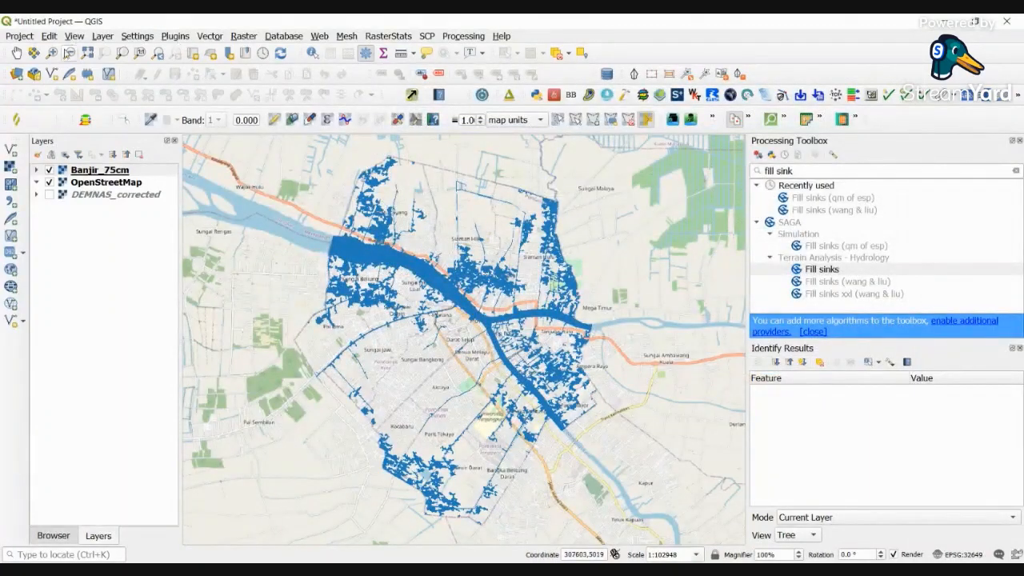
Search for "raster unique" and open the Raster layer unique values report tool with Banjir_75cm as input layer
{"action": "left_click", "coordinate": [51, 52]}
{"action": "left_click_drag", "start_coordinate": [304, 201], "coordinate": [606, 512]}
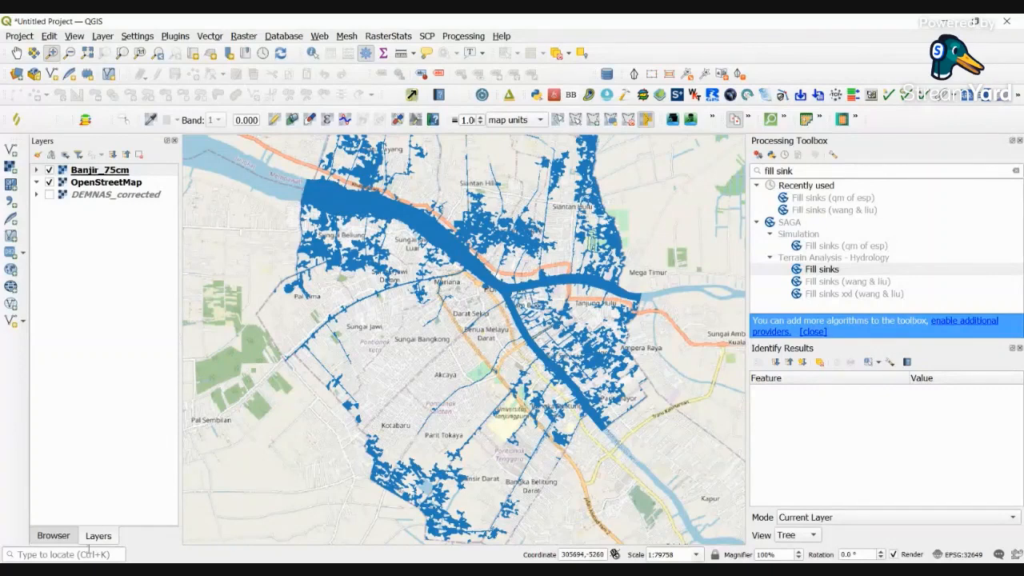
{"action": "left_click", "coordinate": [40, 554]}
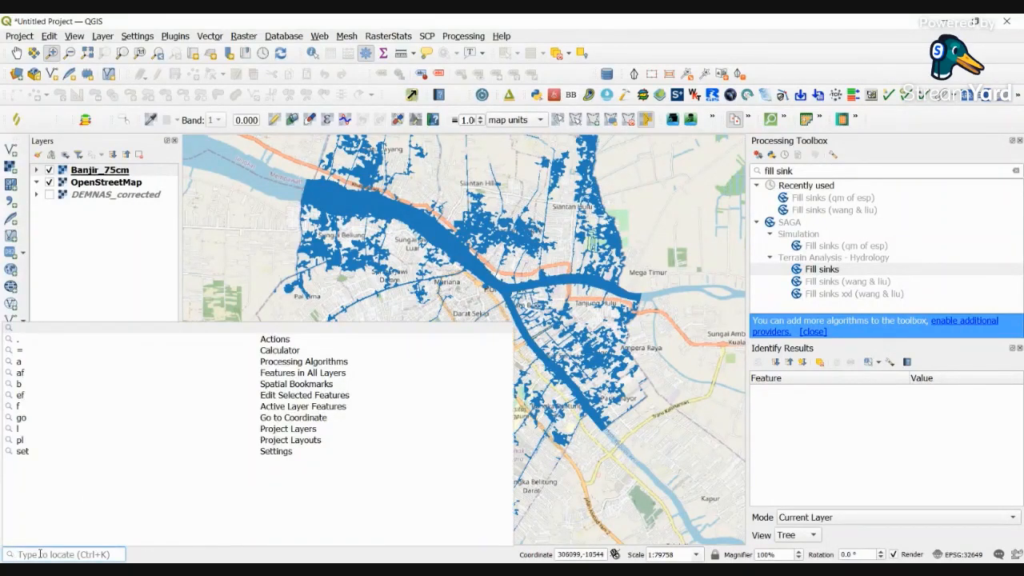
{"action": "type", "text": "r"}
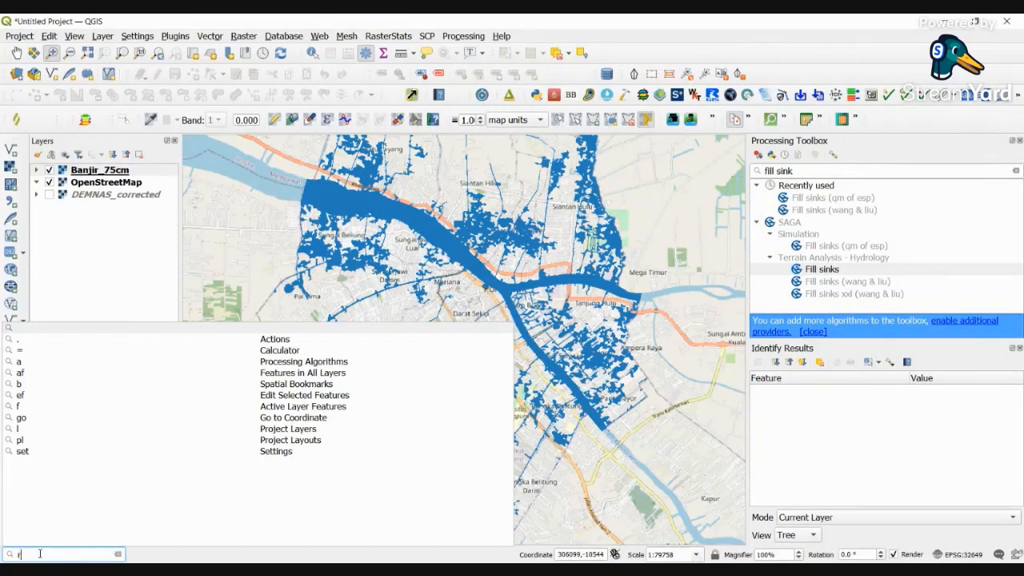
{"action": "type", "text": "aster unique"}
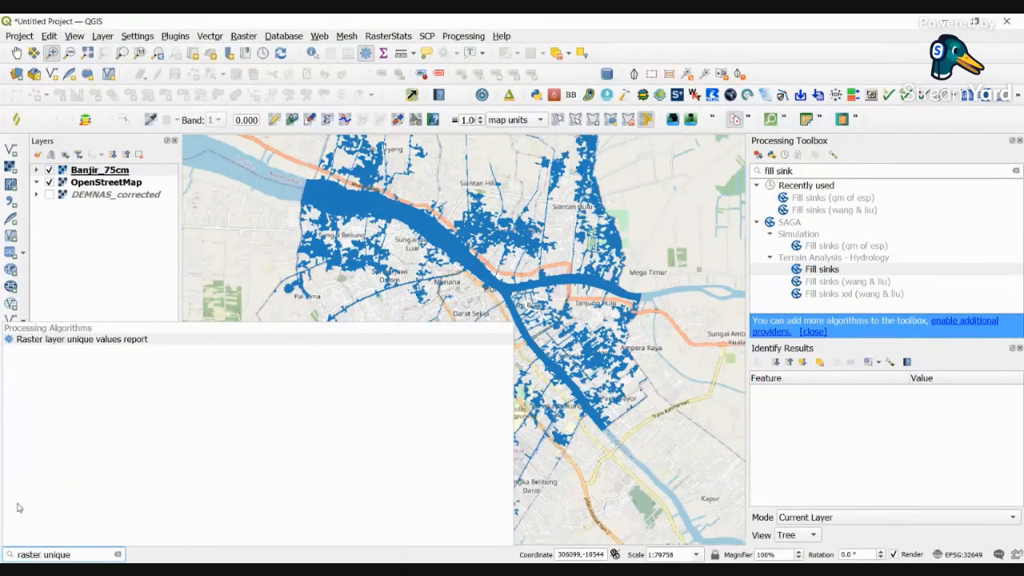
{"action": "left_click", "coordinate": [133, 341]}
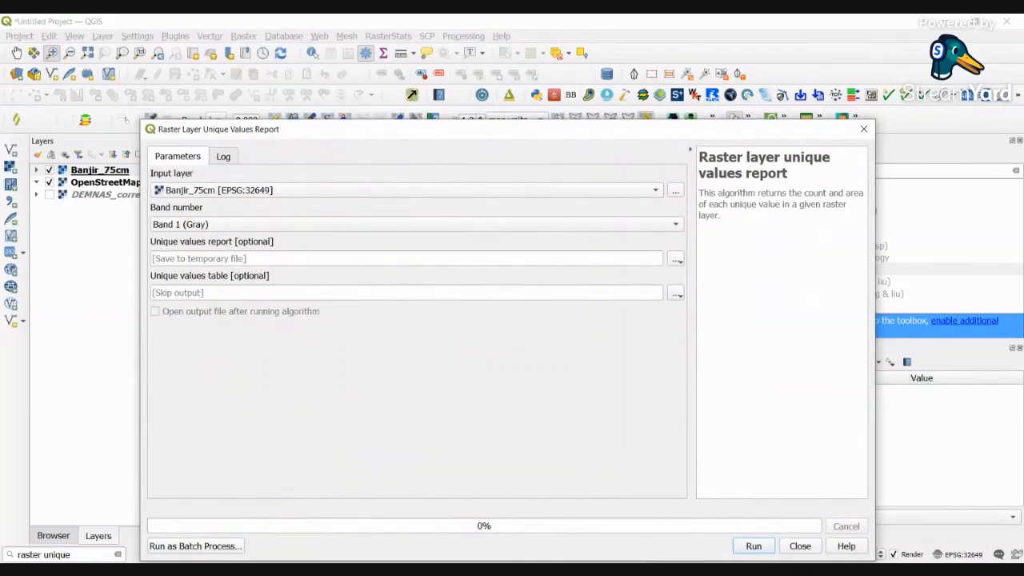
{"action": "left_click_drag", "start_coordinate": [262, 130], "coordinate": [380, 129]}
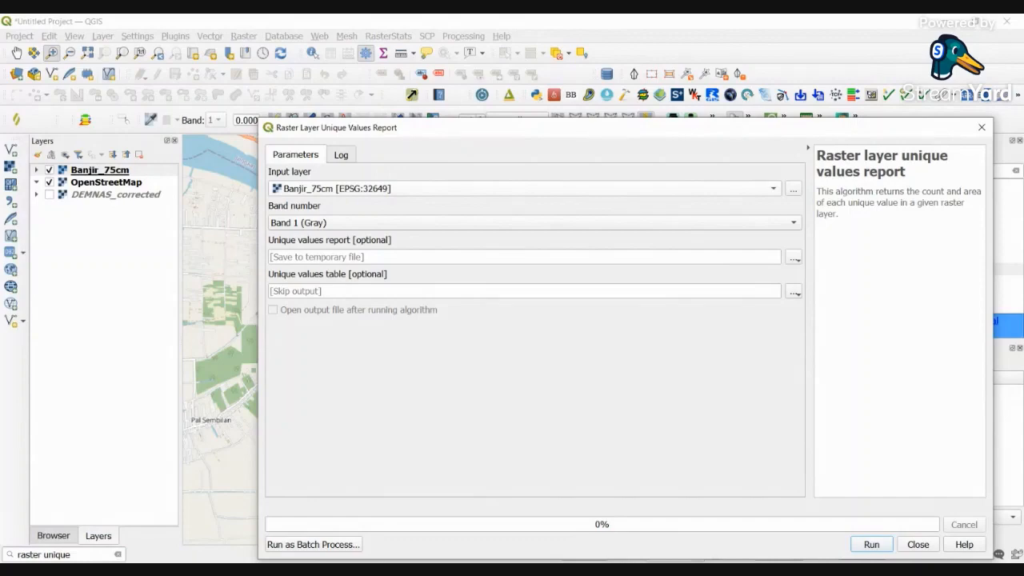
{"action": "left_click_drag", "start_coordinate": [438, 130], "coordinate": [399, 116]}
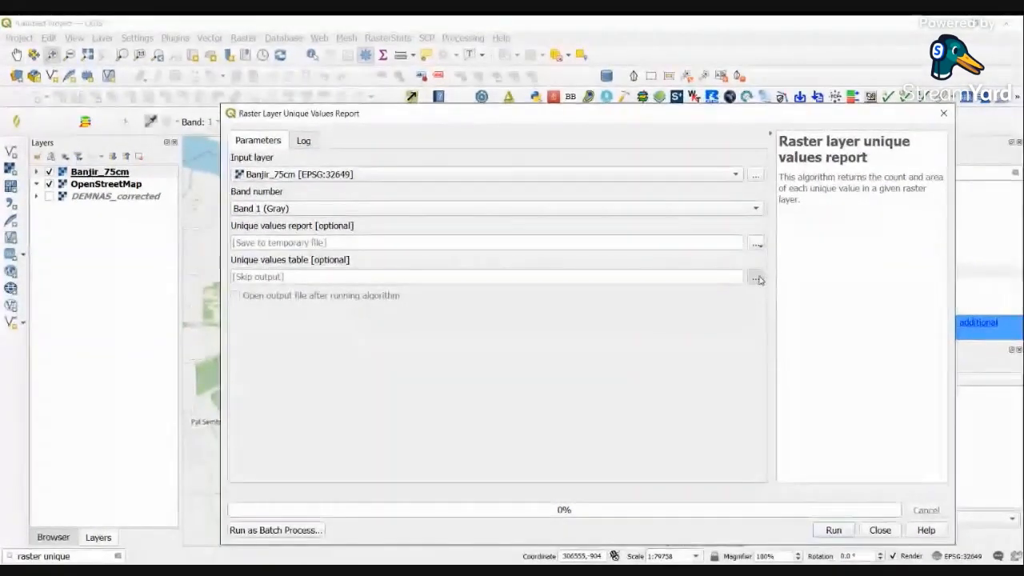
Set the unique values table output to the CSV file Banjir_75cm on the Desktop
{"action": "left_click", "coordinate": [758, 279]}
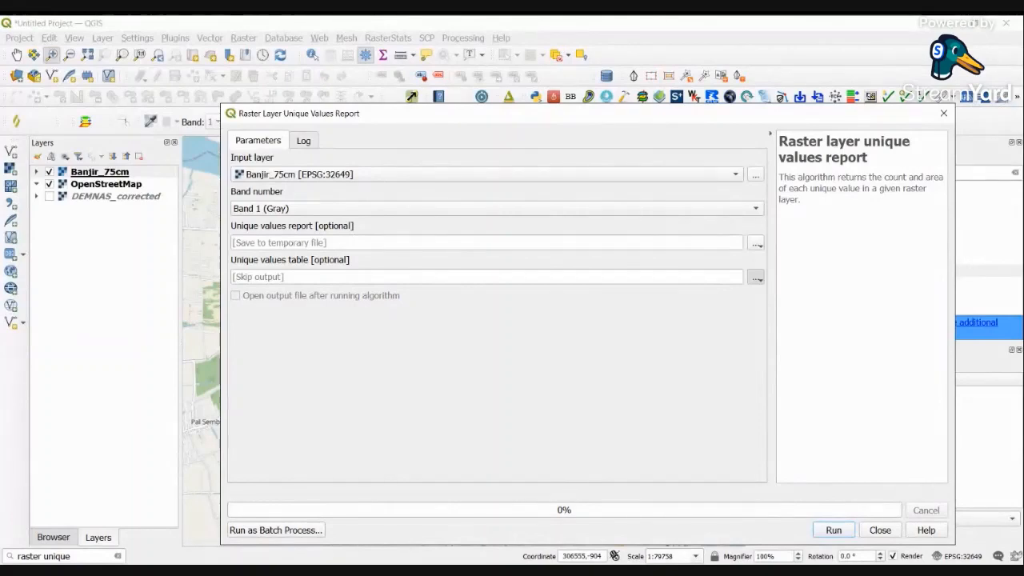
{"action": "left_click", "coordinate": [770, 324]}
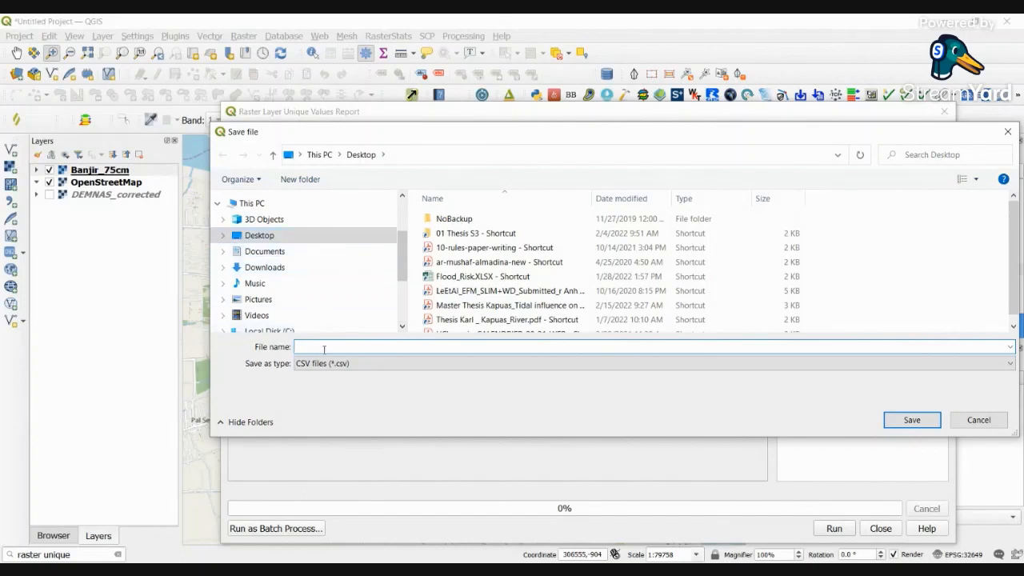
{"action": "type", "text": "Banjir_75cm"}
{"action": "left_click", "coordinate": [910, 420]}
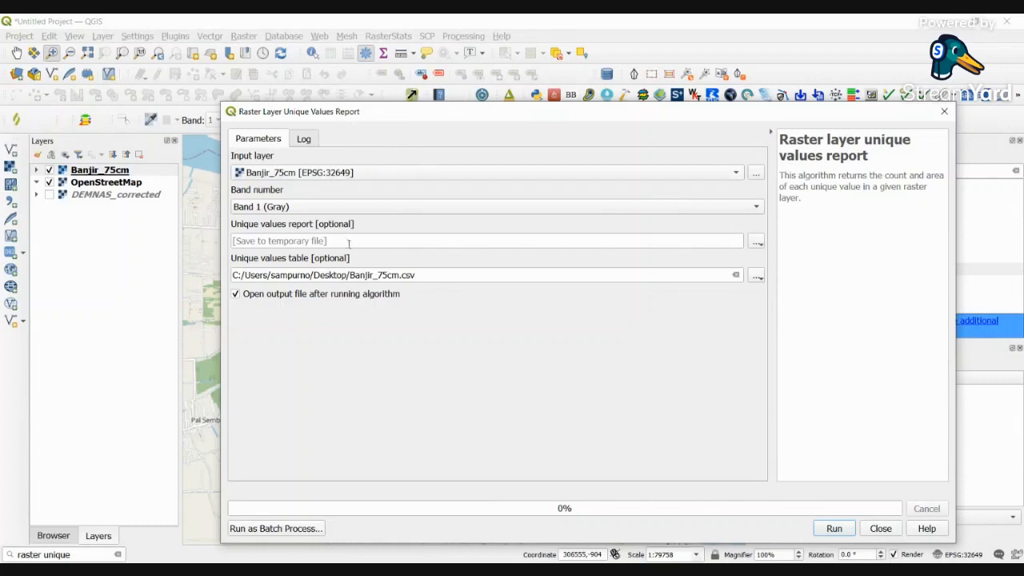
Run the unique values report on Banjir_75cm, then switch to the output table in Excel and inspect the 0-value row's area
{"action": "left_click_drag", "start_coordinate": [563, 116], "coordinate": [466, 85]}
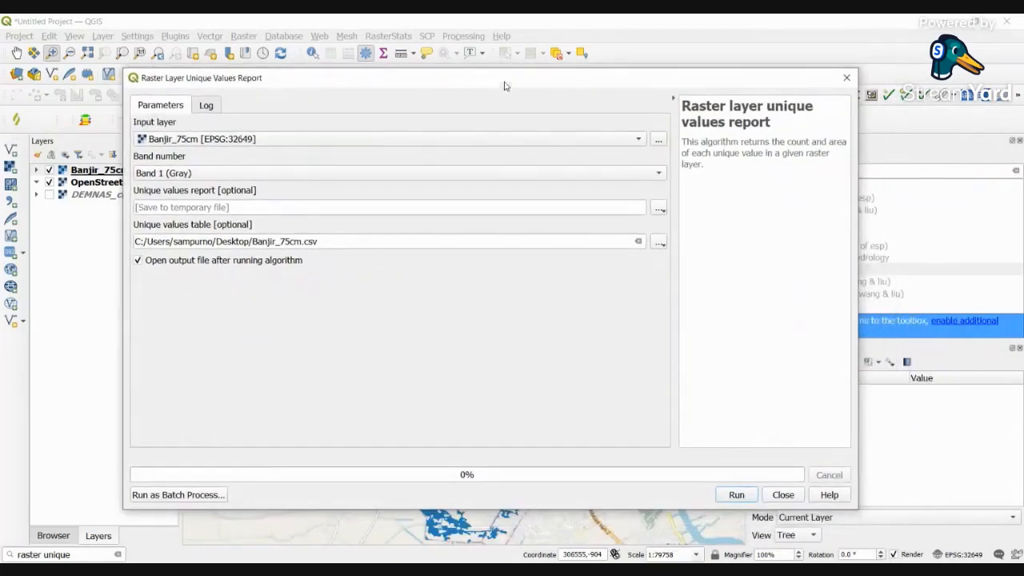
{"action": "left_click_drag", "start_coordinate": [509, 81], "coordinate": [549, 92]}
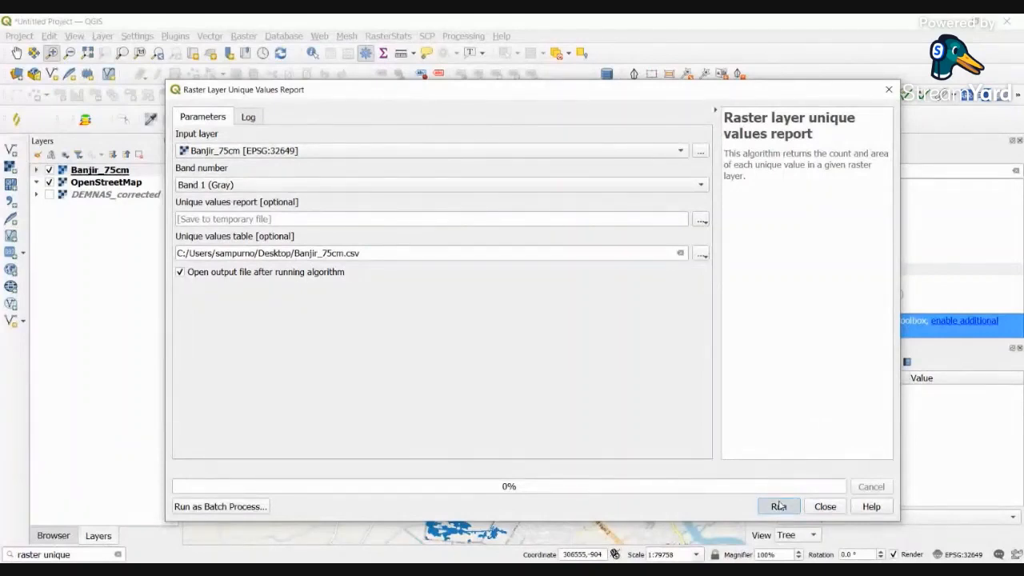
{"action": "left_click", "coordinate": [779, 506]}
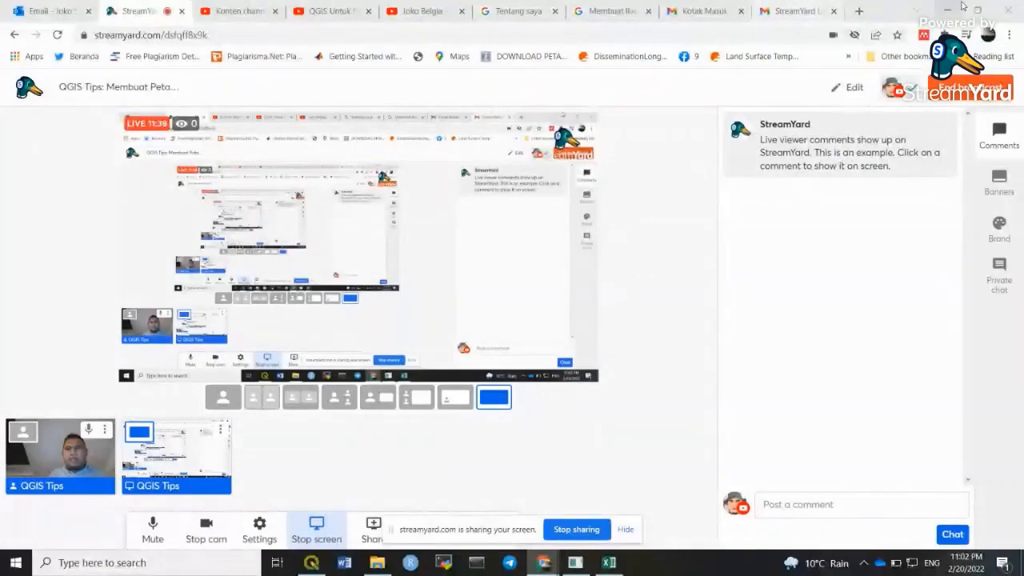
{"action": "left_click", "coordinate": [947, 8]}
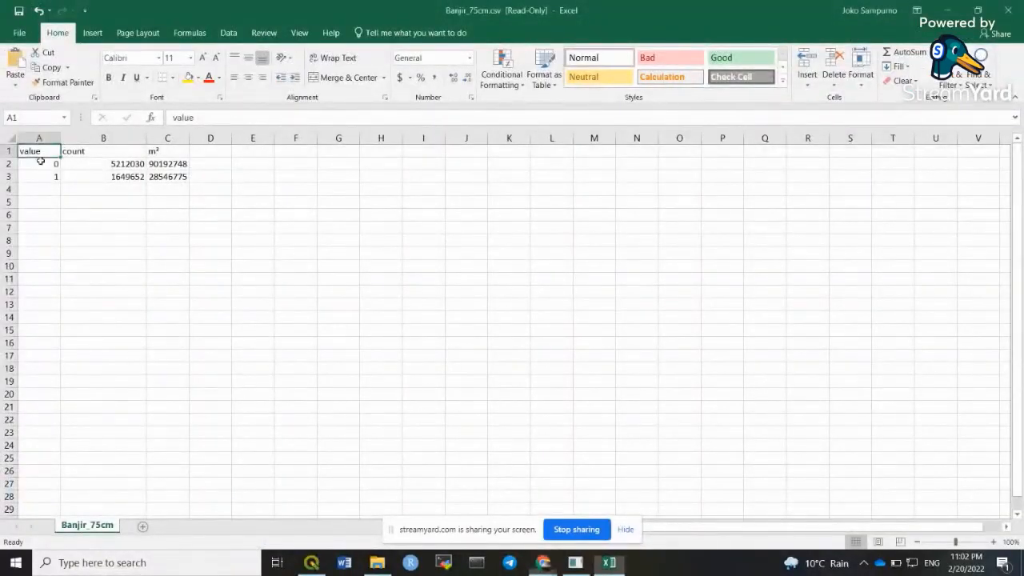
{"action": "left_click", "coordinate": [13, 163]}
{"action": "left_click", "coordinate": [44, 162]}
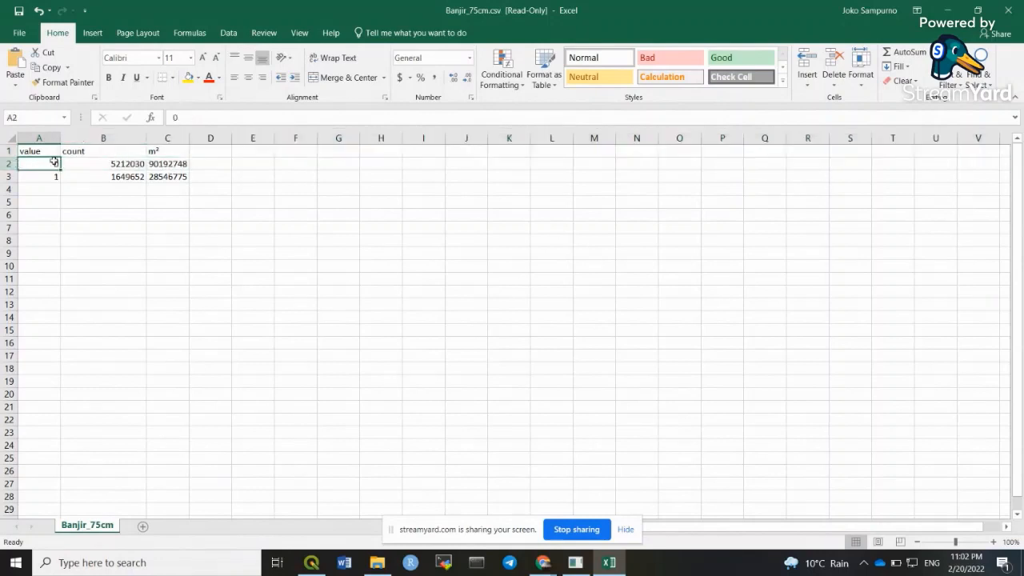
{"action": "left_click", "coordinate": [161, 165]}
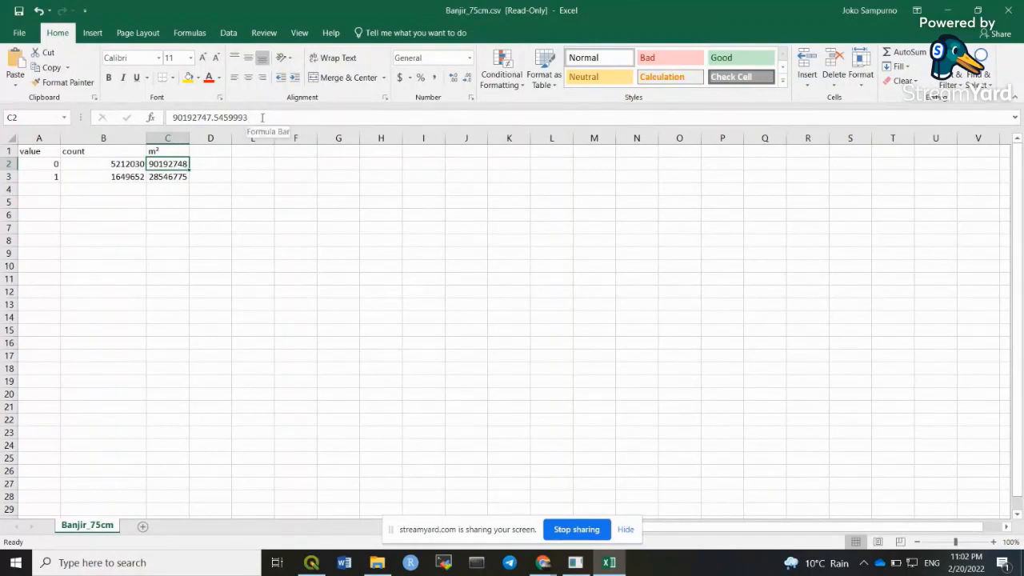
{"action": "left_click_drag", "start_coordinate": [172, 177], "coordinate": [168, 165]}
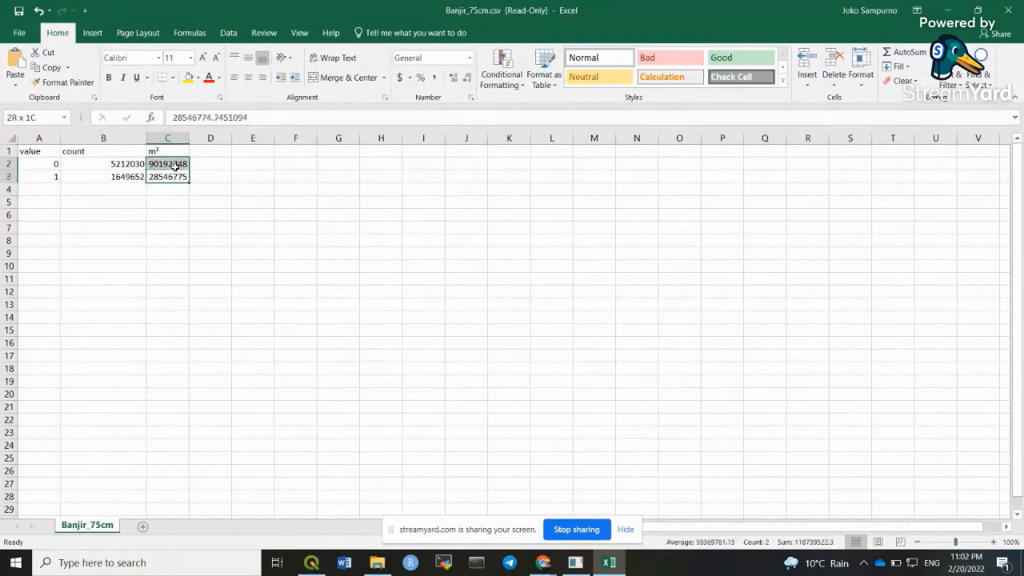
{"action": "left_click", "coordinate": [453, 79]}
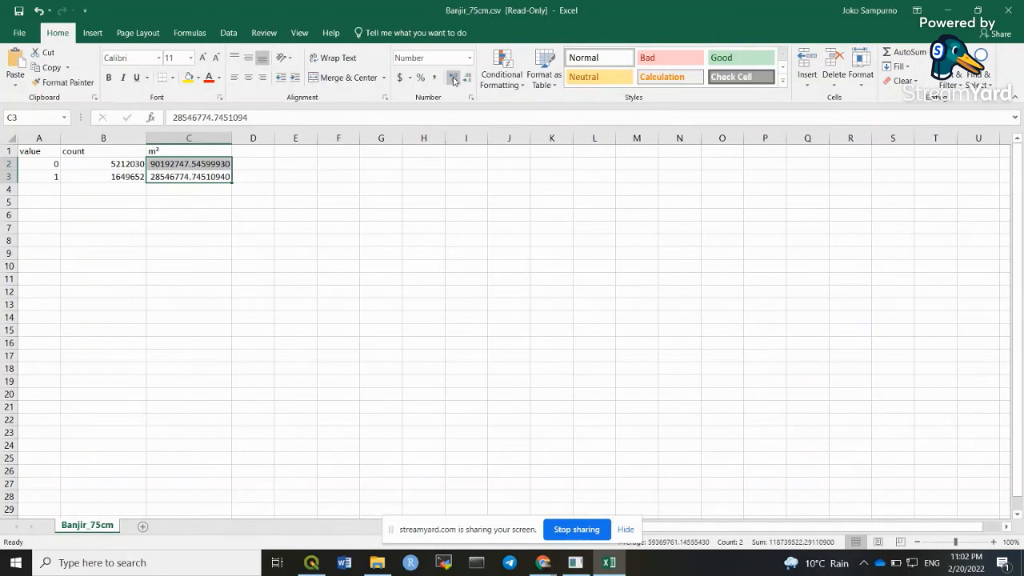
{"action": "left_click", "coordinate": [454, 80]}
{"action": "left_click", "coordinate": [454, 80]}
{"action": "left_click", "coordinate": [469, 82]}
{"action": "left_click", "coordinate": [468, 81]}
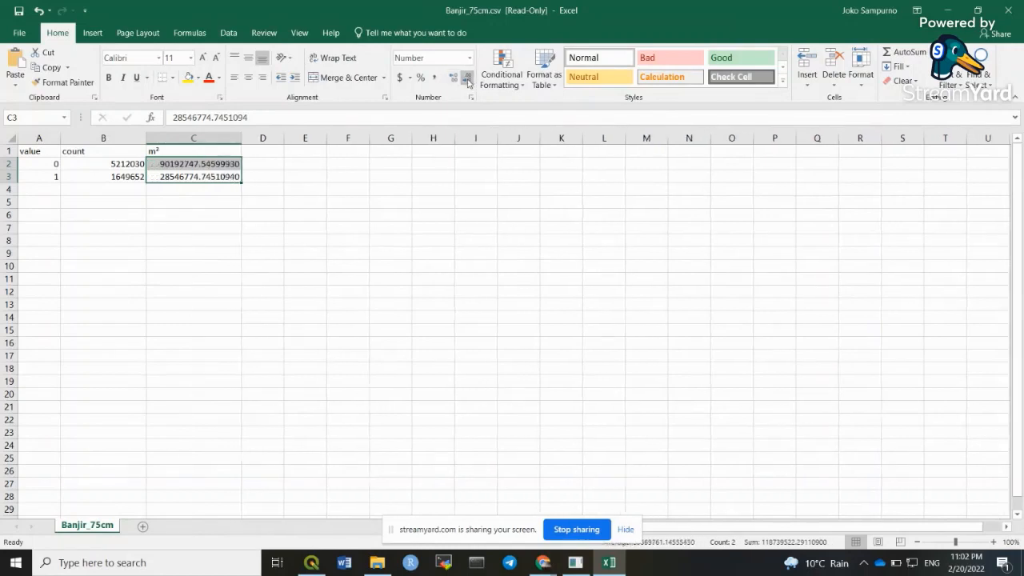
{"action": "left_click", "coordinate": [469, 82]}
{"action": "left_click", "coordinate": [469, 82]}
{"action": "left_click", "coordinate": [469, 82]}
{"action": "left_click", "coordinate": [469, 82]}
{"action": "left_click", "coordinate": [469, 81]}
{"action": "left_click", "coordinate": [469, 82]}
{"action": "left_click", "coordinate": [468, 81]}
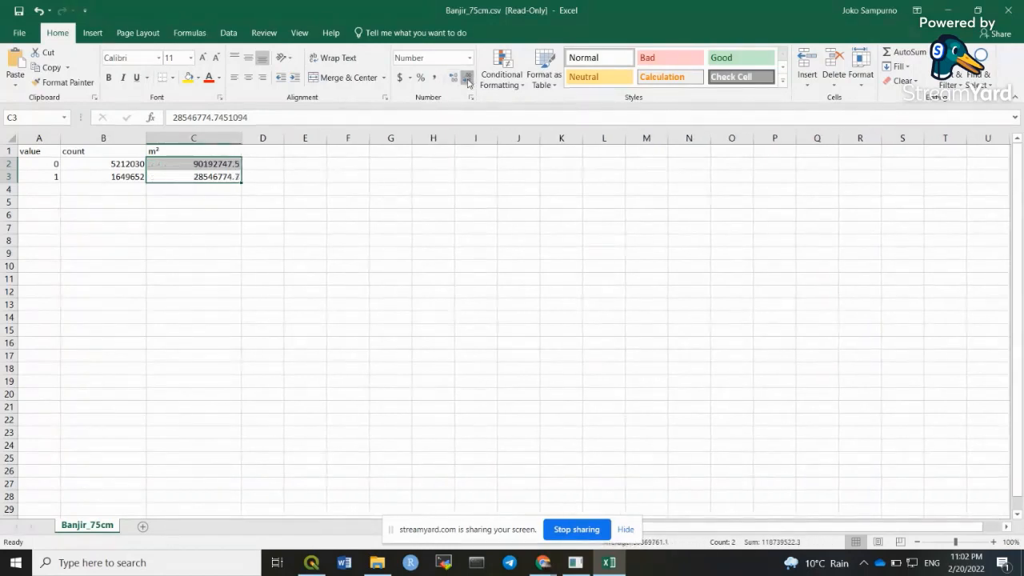
{"action": "left_click", "coordinate": [469, 82]}
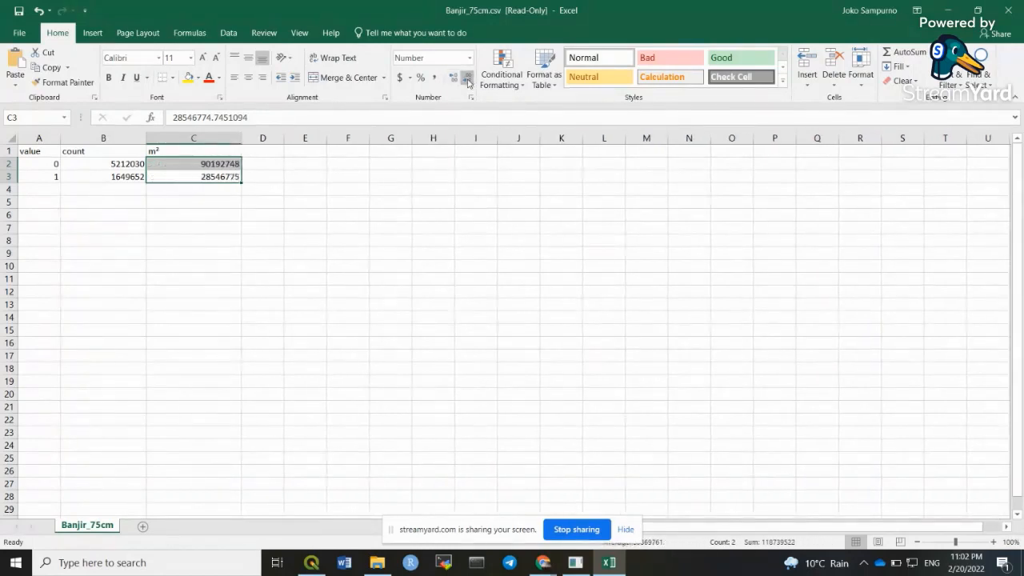
Apply the comma number style to the m² values in C2:C3
{"action": "left_click", "coordinate": [212, 162]}
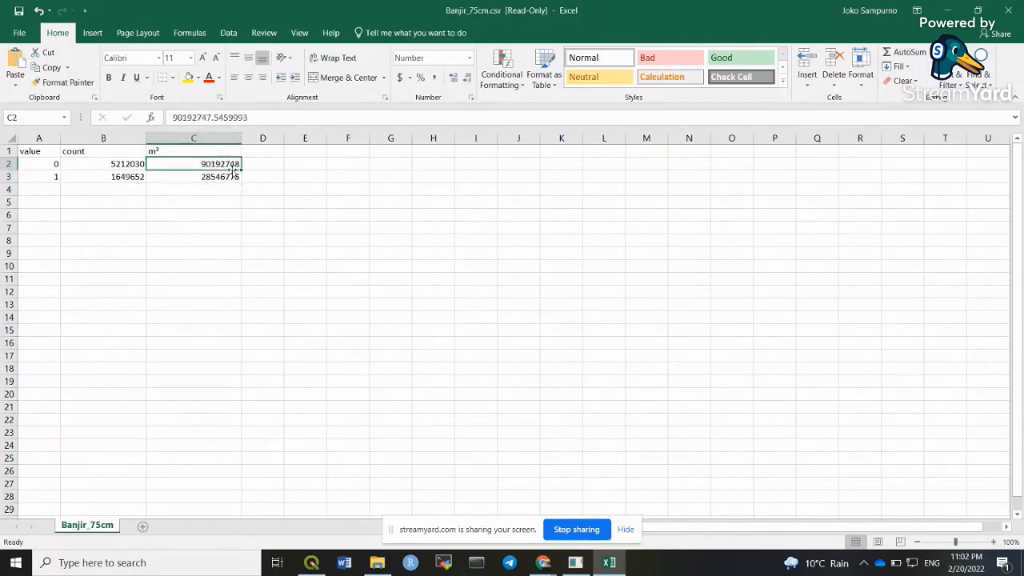
{"action": "left_click_drag", "start_coordinate": [231, 174], "coordinate": [230, 166]}
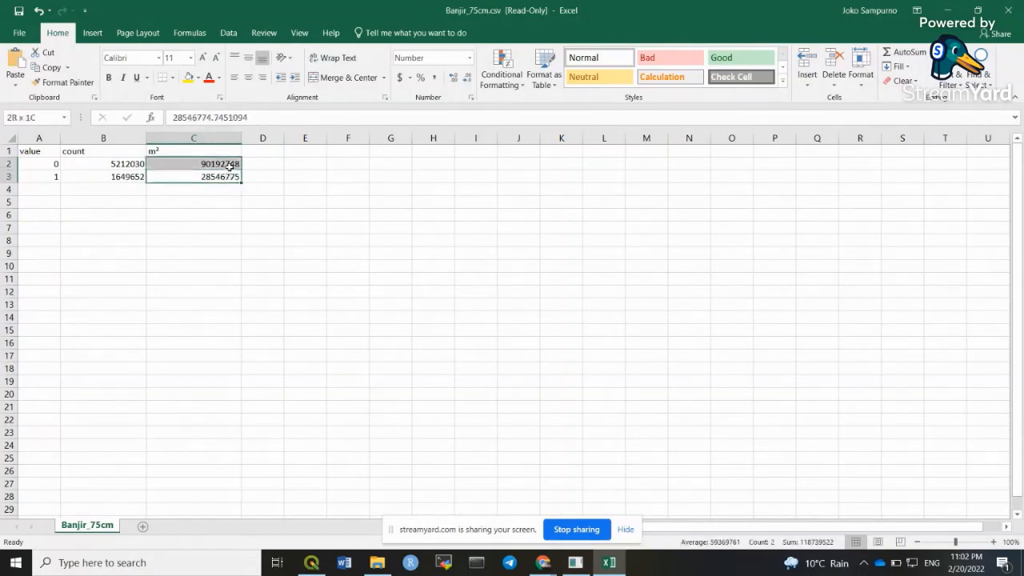
{"action": "left_click", "coordinate": [436, 77]}
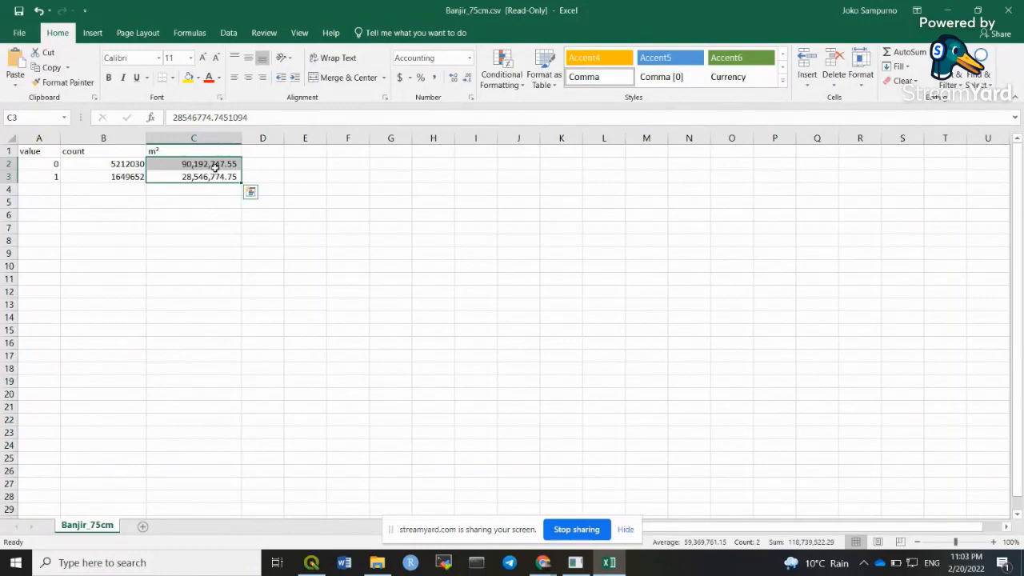
Add a km2 header in D1 and convert the first area in D2 with the formula =C2/1000000
{"action": "left_click", "coordinate": [278, 151]}
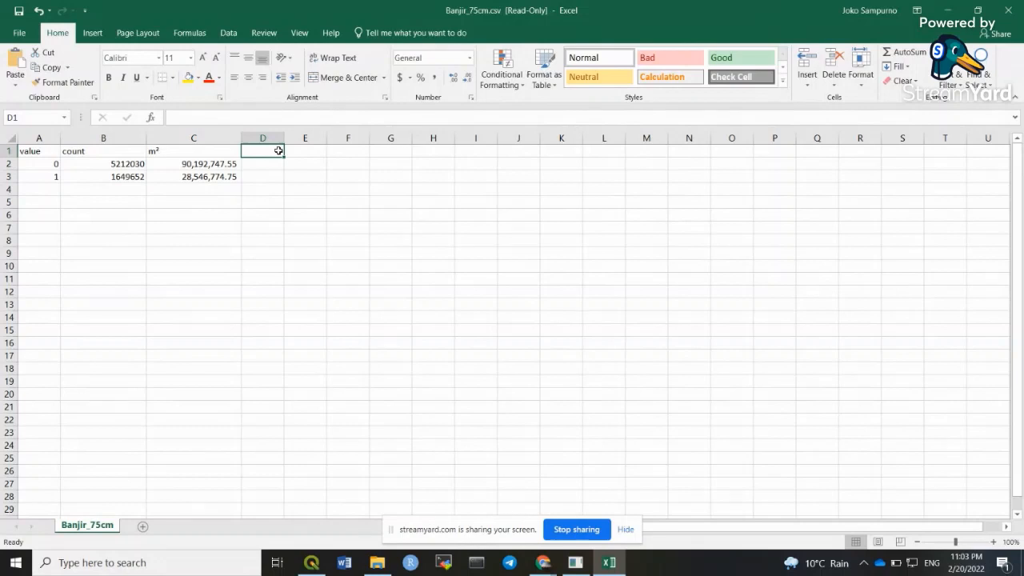
{"action": "type", "text": "km2"}
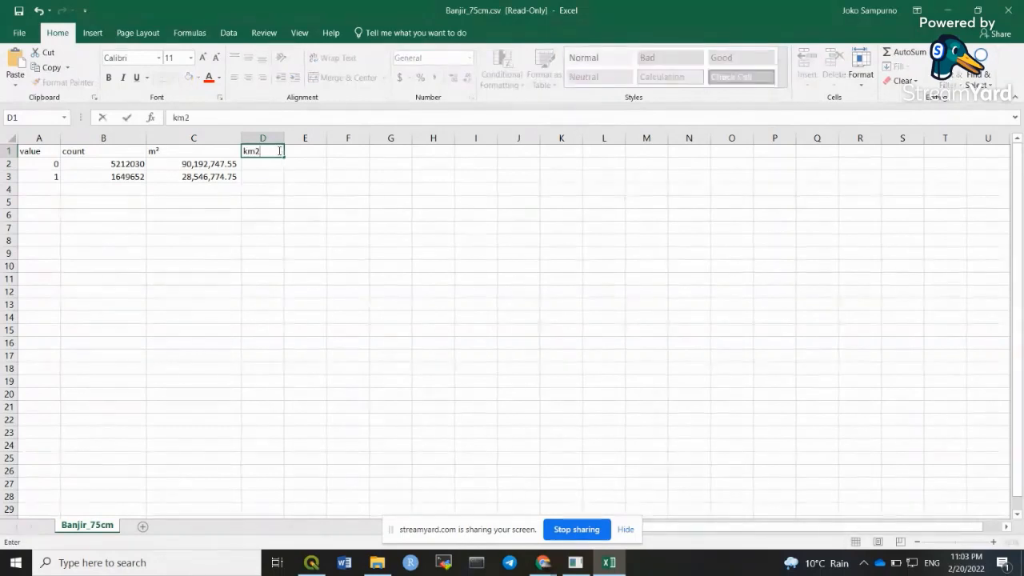
{"action": "key", "text": "Return"}
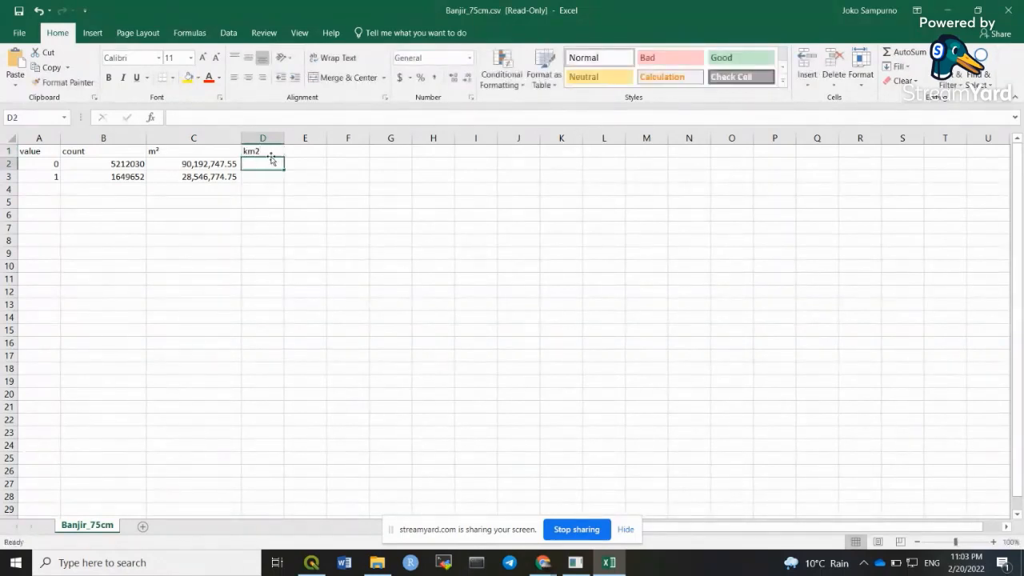
{"action": "type", "text": "="}
{"action": "left_click", "coordinate": [227, 162]}
{"action": "type", "text": "/"}
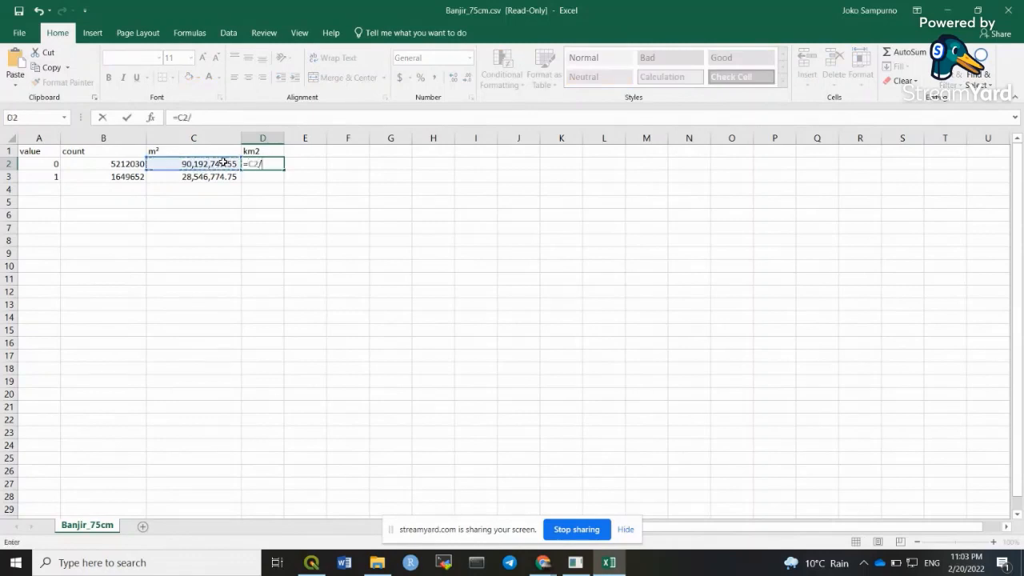
{"action": "type", "text": "1000000"}
{"action": "key", "text": "Return"}
Fill the km2 conversion formula from D2 down to D3
{"action": "left_click", "coordinate": [266, 163]}
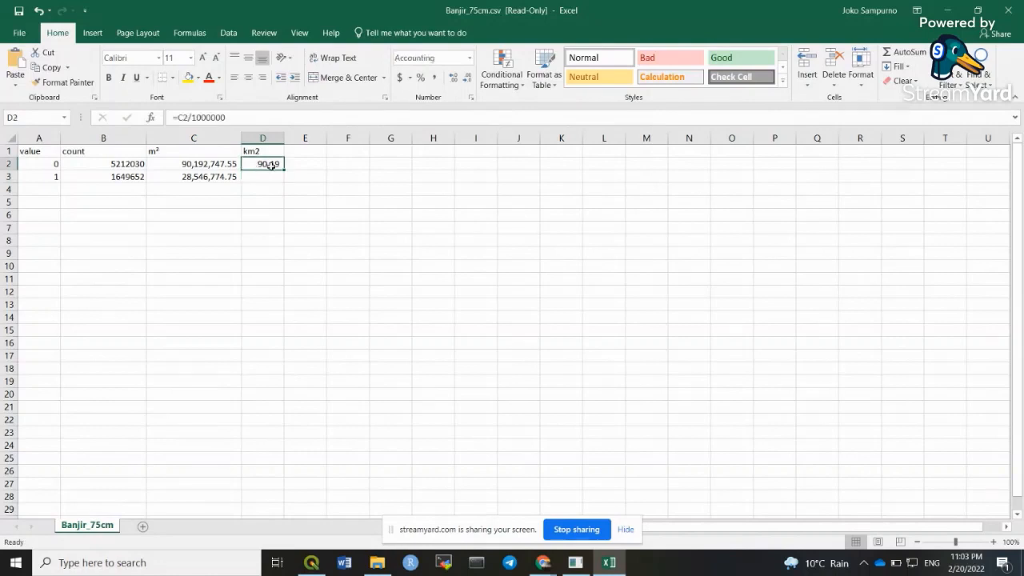
{"action": "left_click_drag", "start_coordinate": [282, 171], "coordinate": [282, 183]}
{"action": "left_click", "coordinate": [389, 175]}
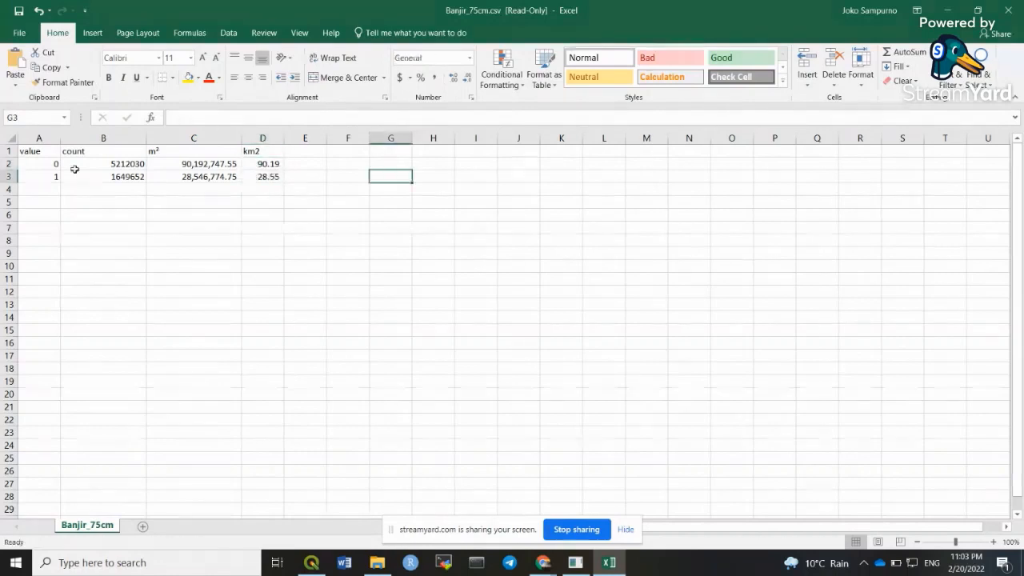
Read the km2 area for raster values 0 and 1, then switch back to QGIS
{"action": "left_click", "coordinate": [52, 163]}
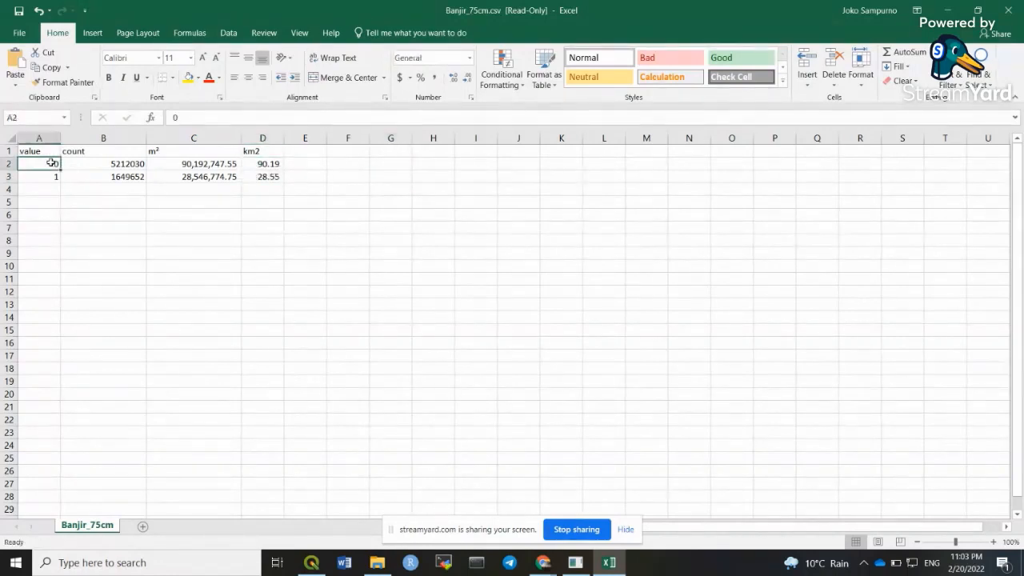
{"action": "left_click", "coordinate": [272, 164]}
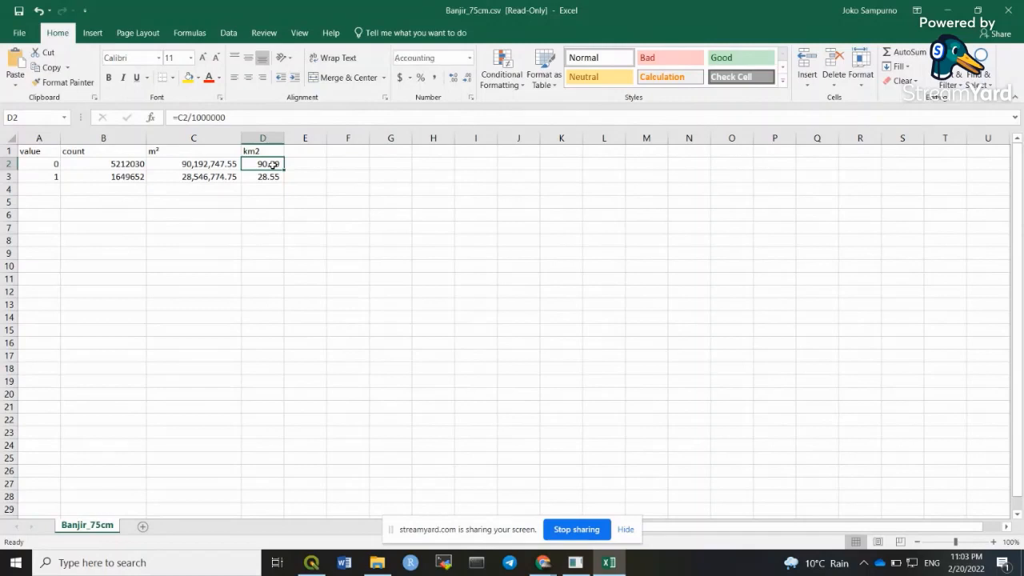
{"action": "left_click", "coordinate": [56, 175]}
{"action": "left_click", "coordinate": [270, 177]}
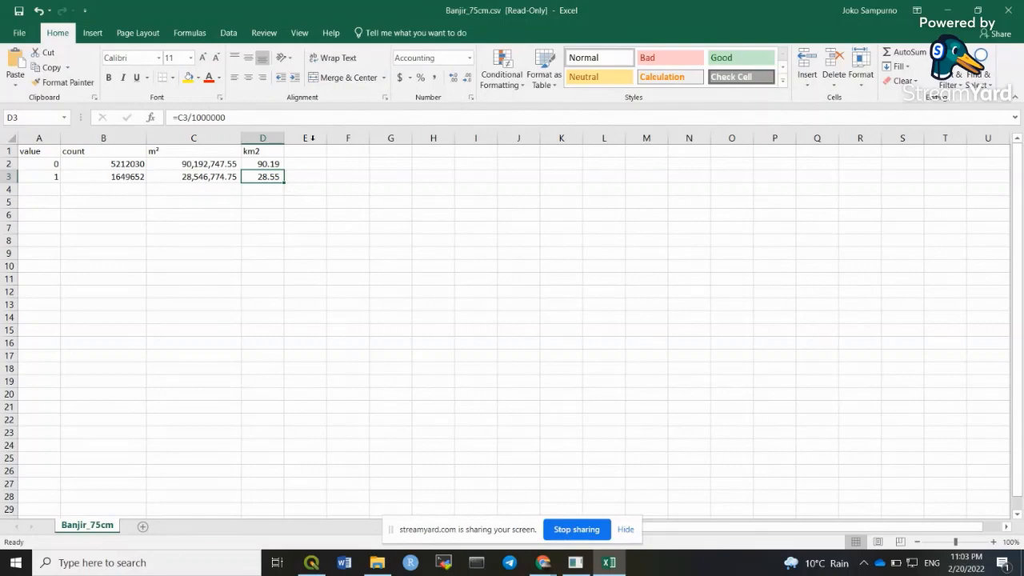
{"action": "left_click", "coordinate": [311, 562]}
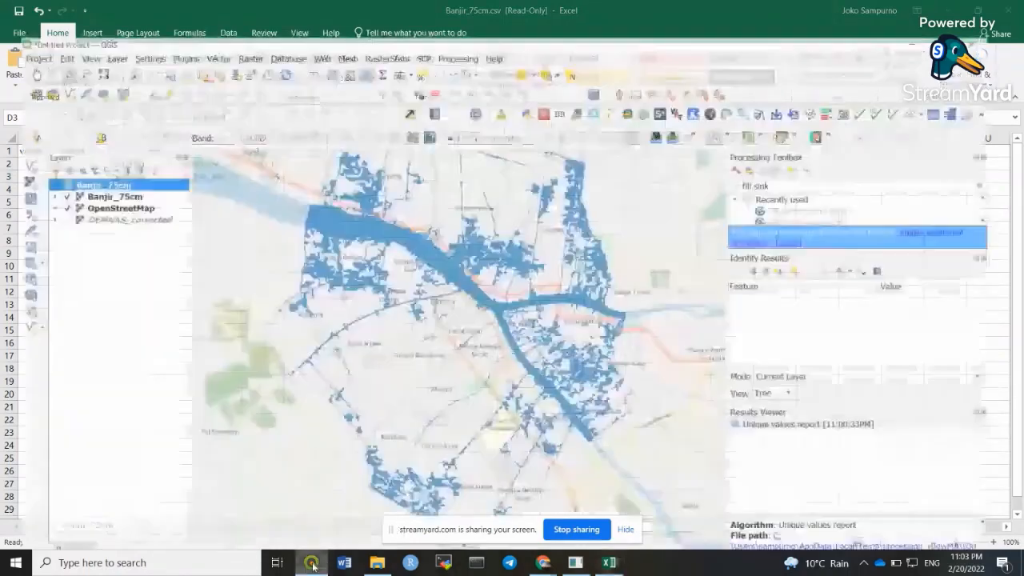